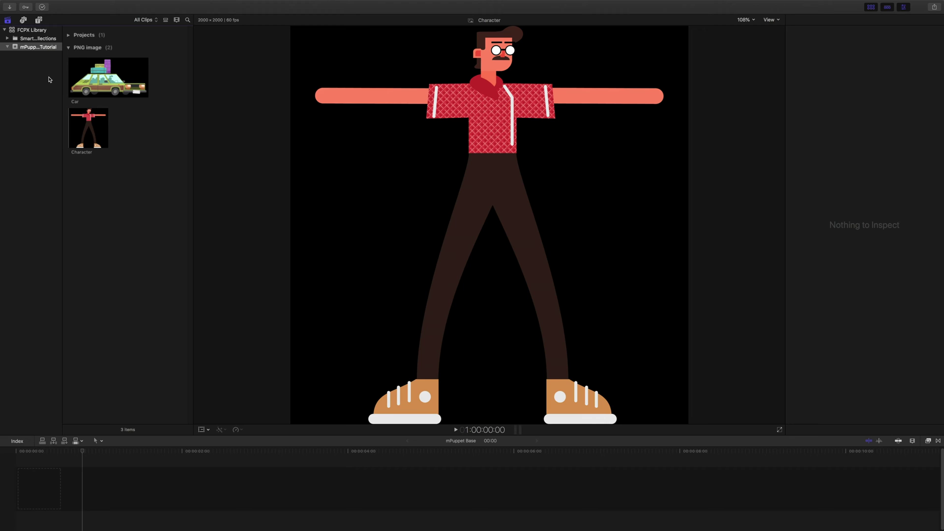
- Drag the mPuppet generator from the Generators browser's mPuppet category into the empty timeline
click(39, 20)
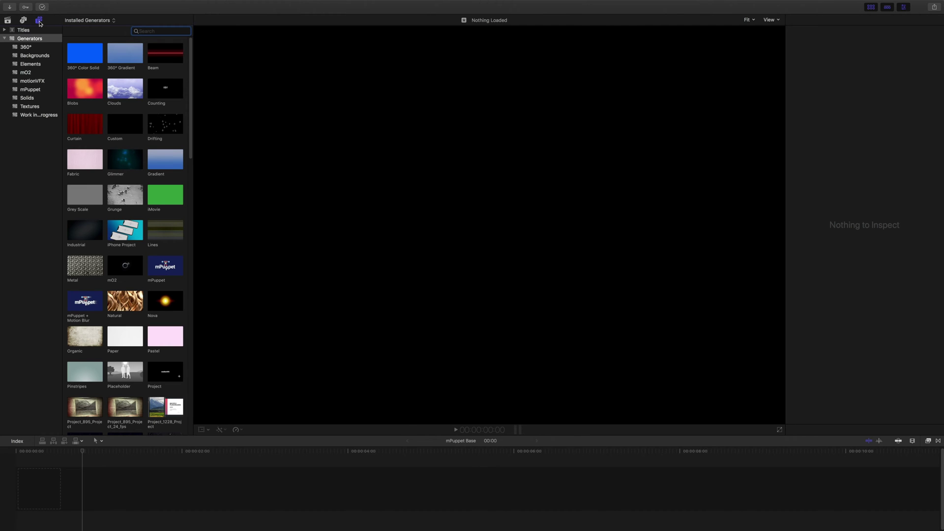
click(34, 40)
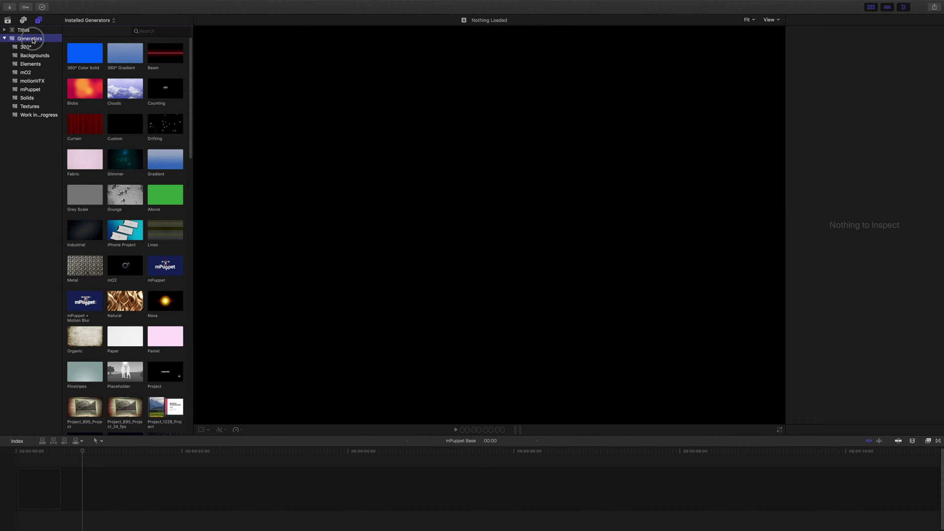
click(33, 91)
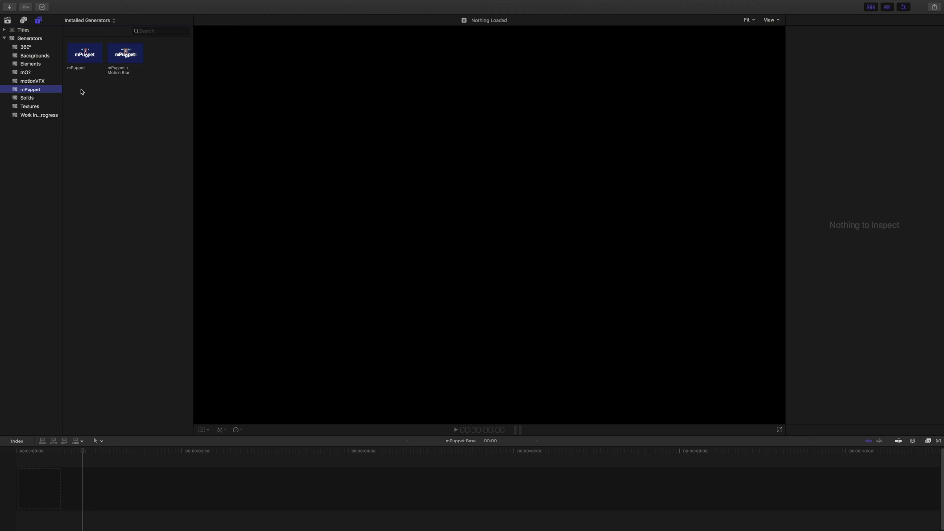
drag(85, 55, 52, 478)
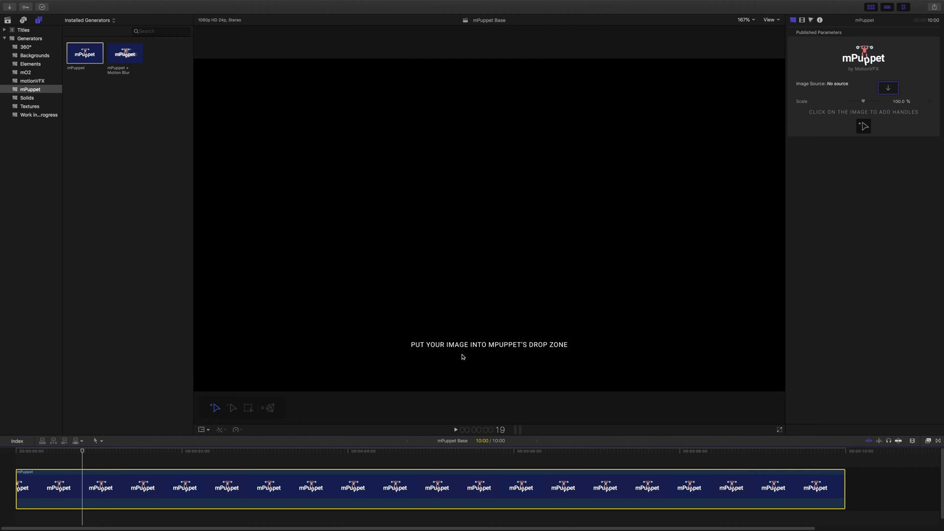
- Apply the Character library image as the mPuppet source at 40% scale, then hide the browser
click(888, 89)
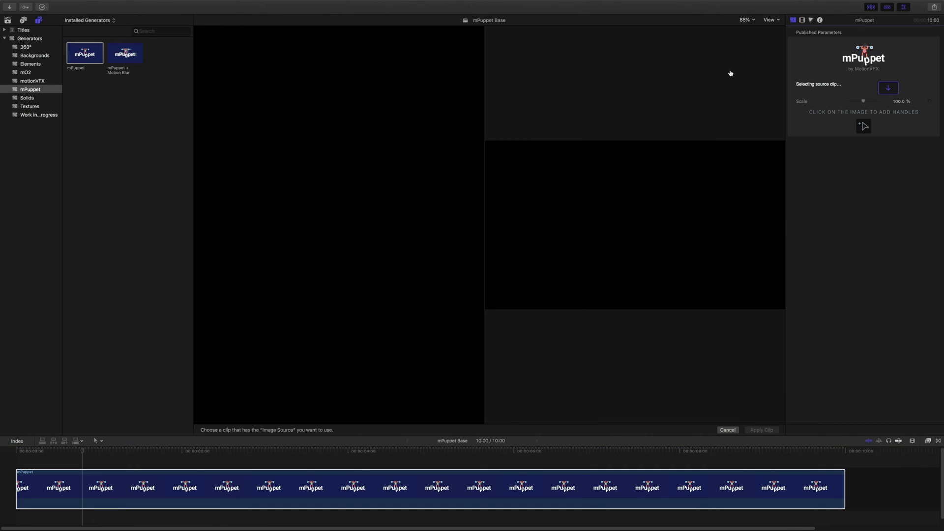
click(8, 21)
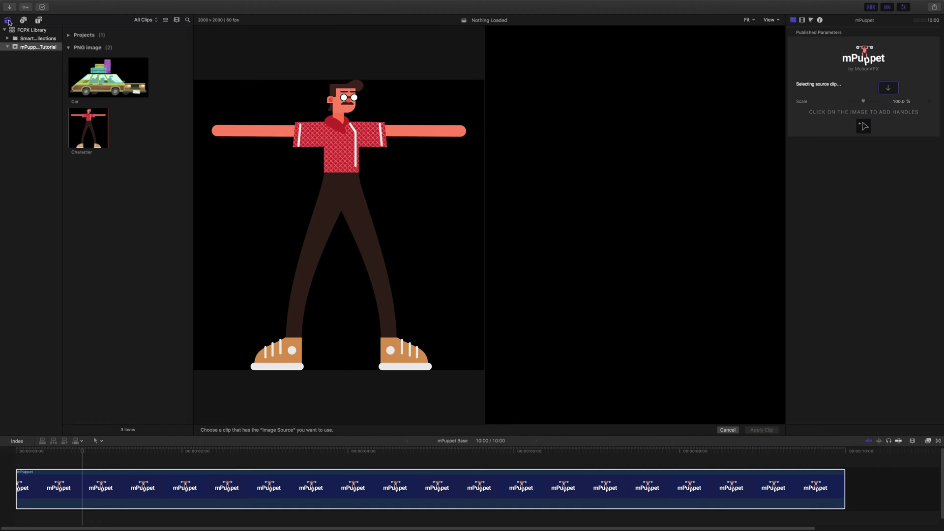
click(88, 125)
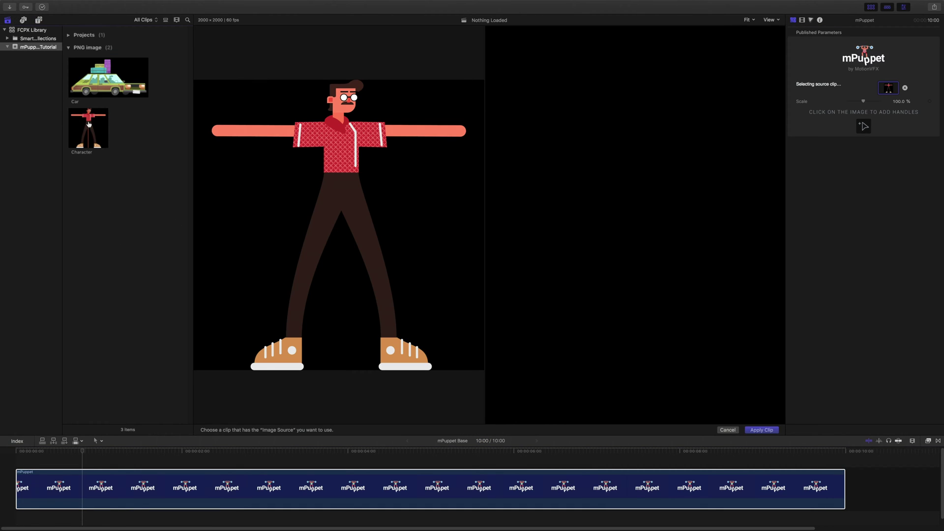
click(762, 430)
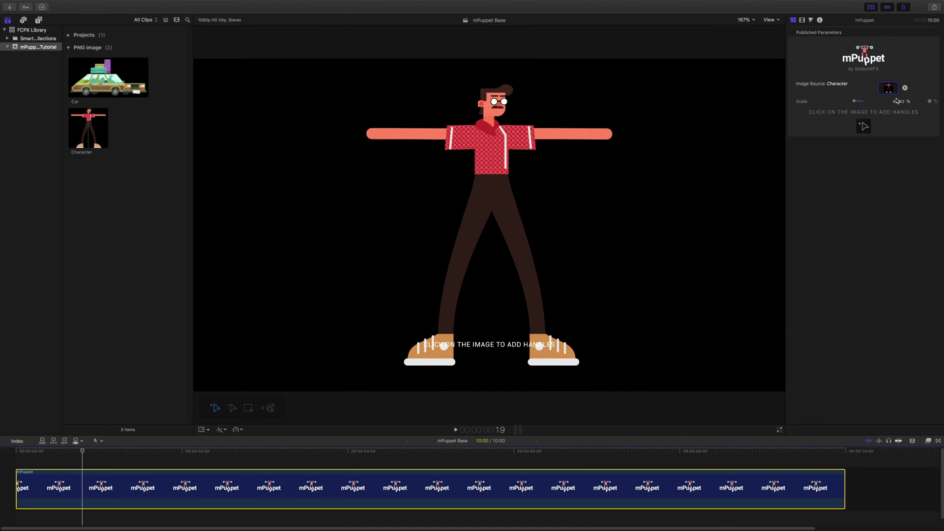
key(Return)
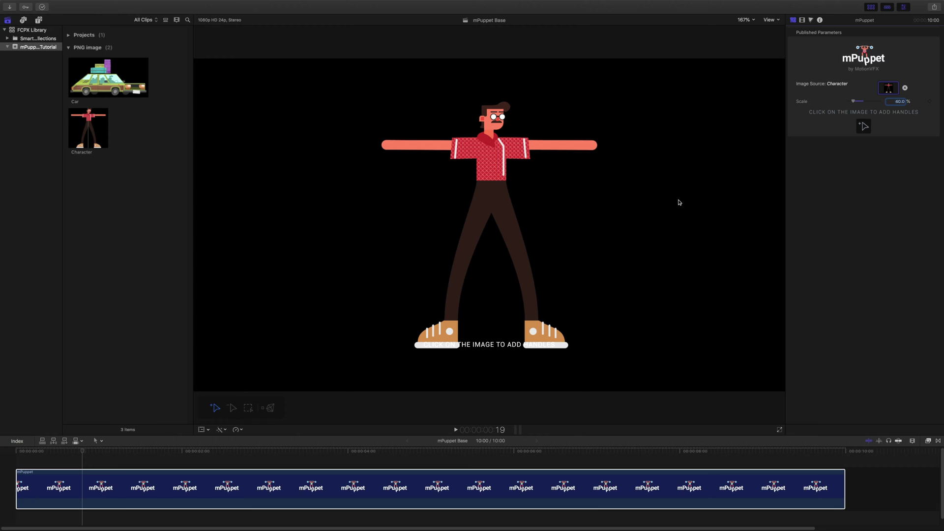
key(ctrl+super+1)
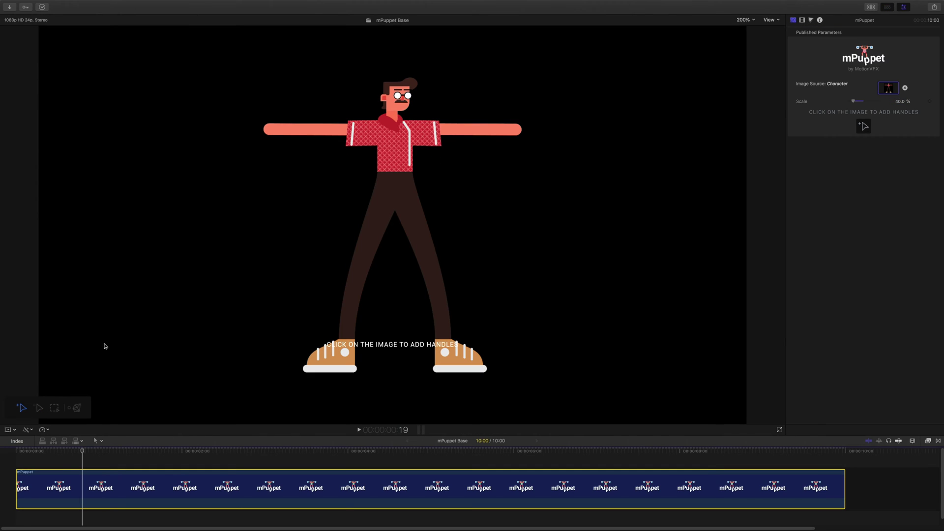
drag(65, 401, 159, 342)
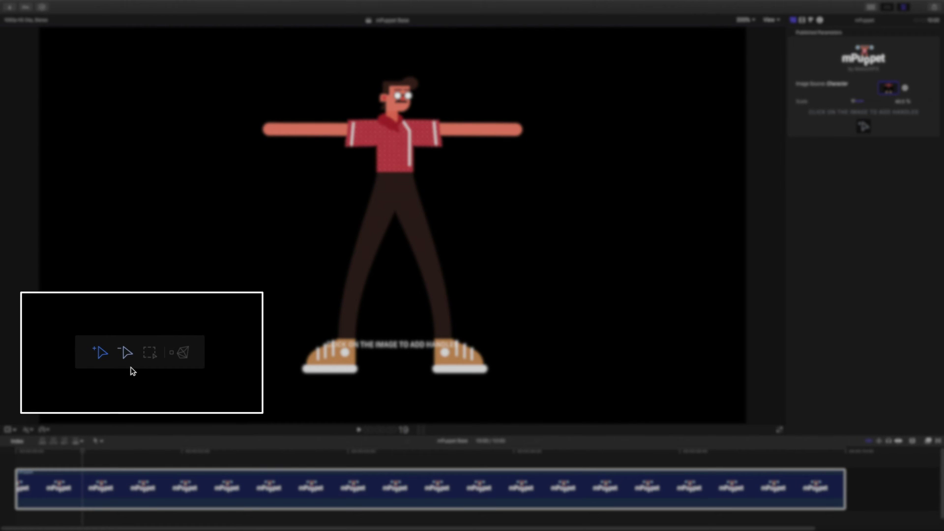
click(147, 364)
click(114, 353)
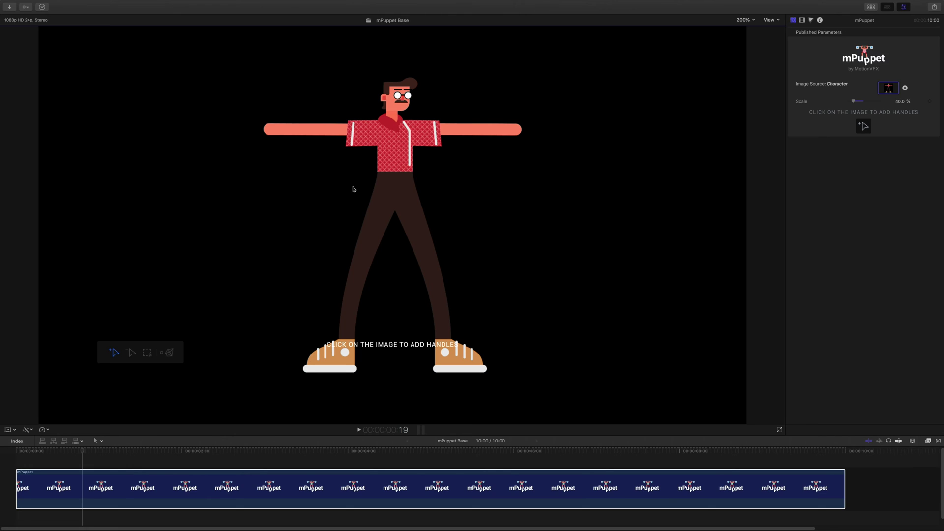
- Mesh the character and add handles at the waist, hands, elbows, shoulders, knees and feet
click(396, 185)
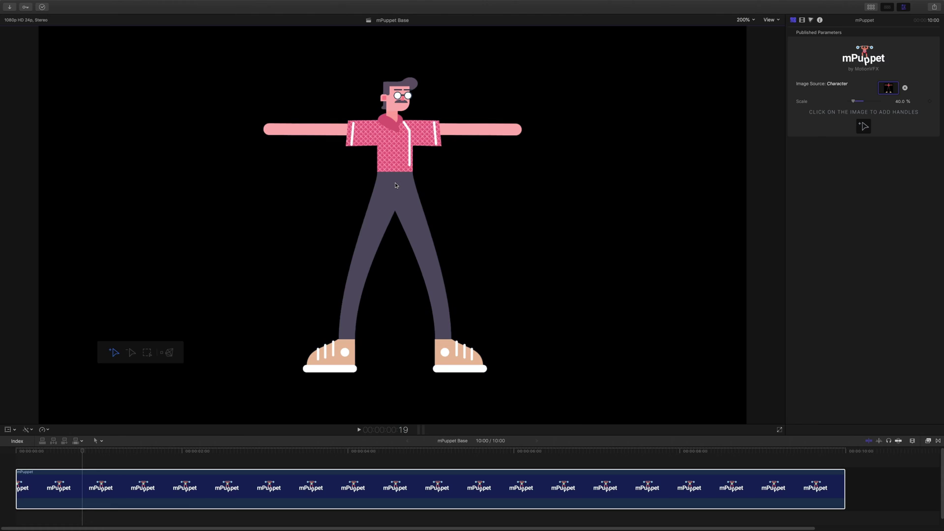
click(395, 184)
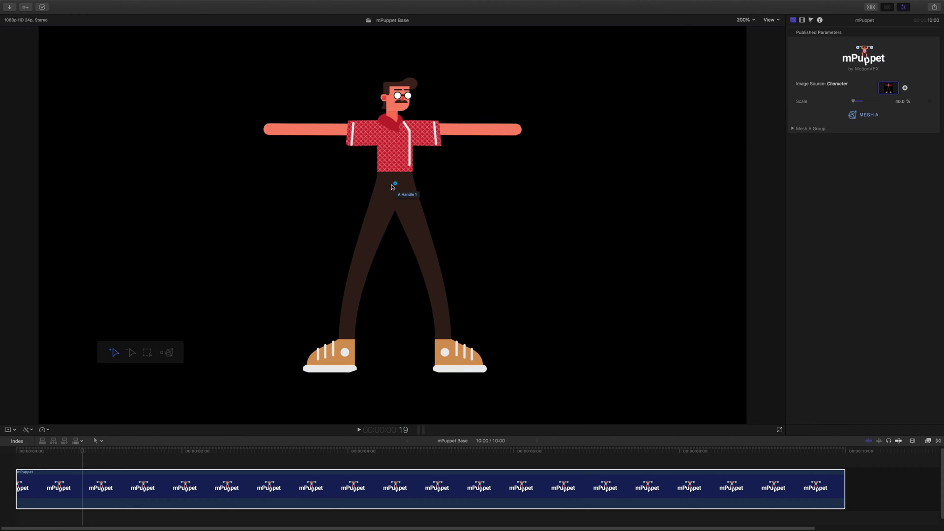
click(271, 129)
click(315, 128)
click(369, 128)
click(418, 129)
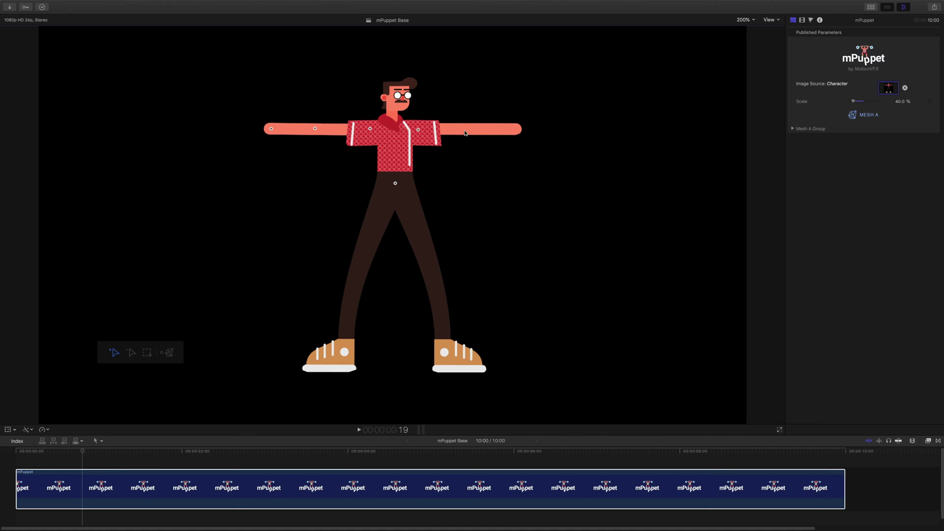
click(471, 129)
click(516, 128)
click(357, 275)
click(434, 276)
click(343, 369)
click(443, 368)
- Drag the waist and elbow handles to raise the right arm and bend the left arm down
click(395, 184)
mouse_move(396, 185)
mouse_down()
mouse_move(422, 179)
mouse_move(371, 179)
mouse_move(429, 184)
mouse_move(394, 186)
mouse_up()
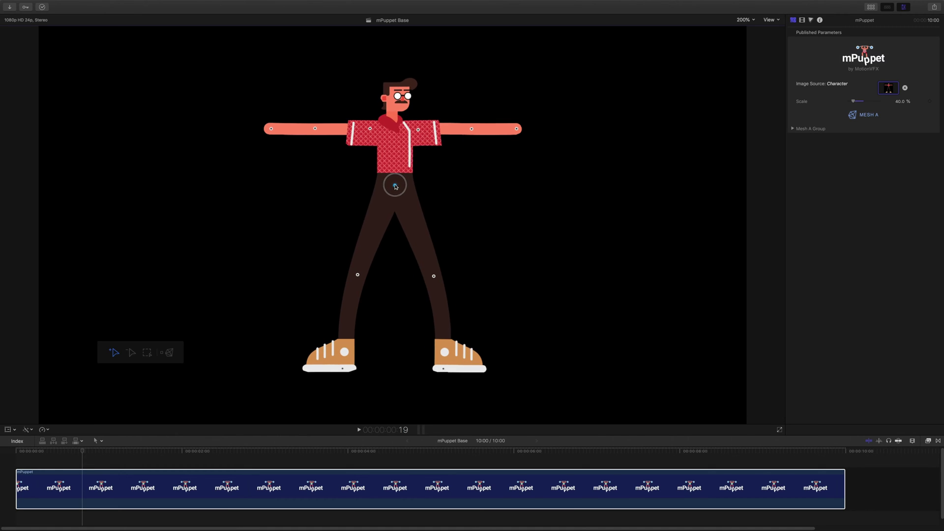
mouse_move(472, 128)
mouse_down()
mouse_move(485, 81)
mouse_move(465, 101)
mouse_move(471, 135)
mouse_up()
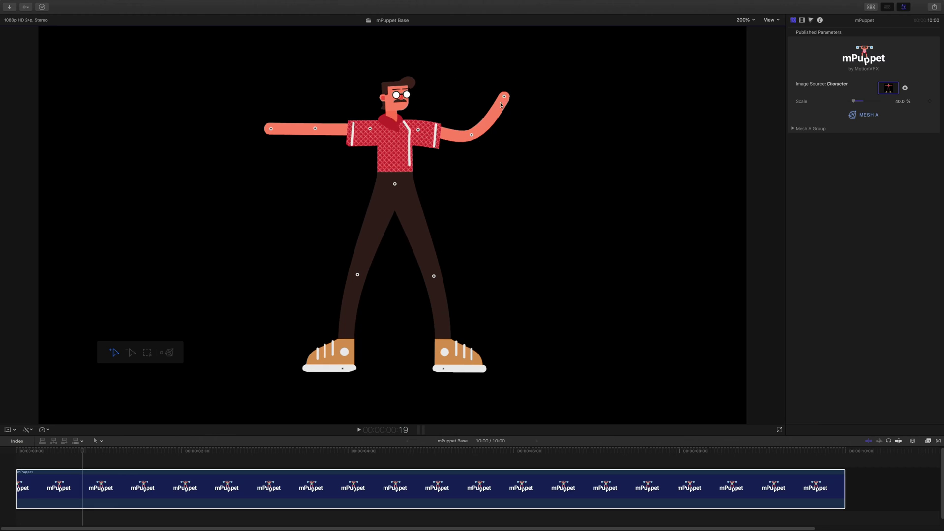
drag(395, 185, 393, 185)
drag(315, 128, 337, 154)
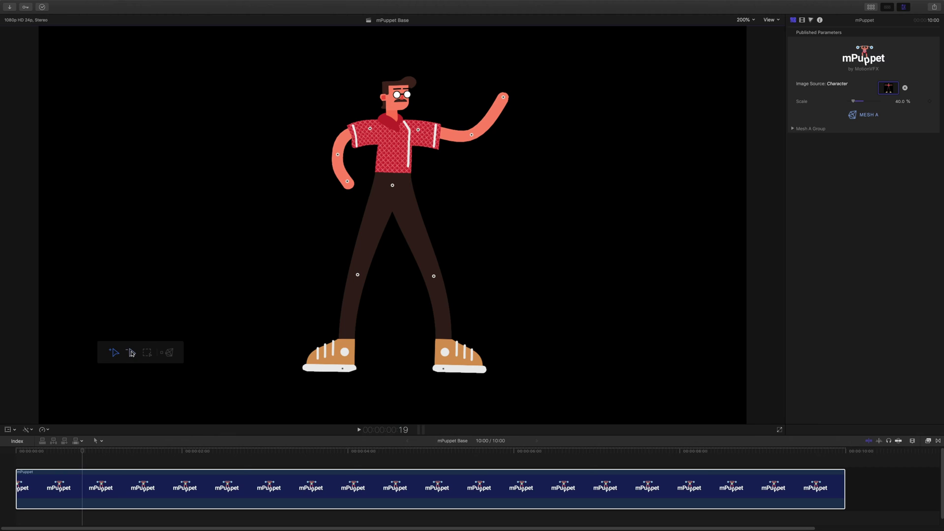
- Remove both knee handles and add a handle at the left shoe's tip
click(132, 352)
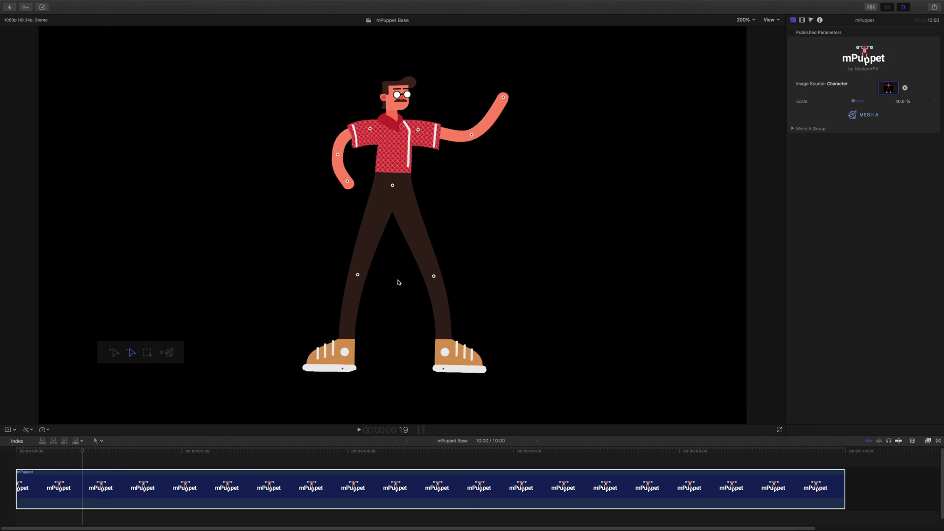
click(357, 276)
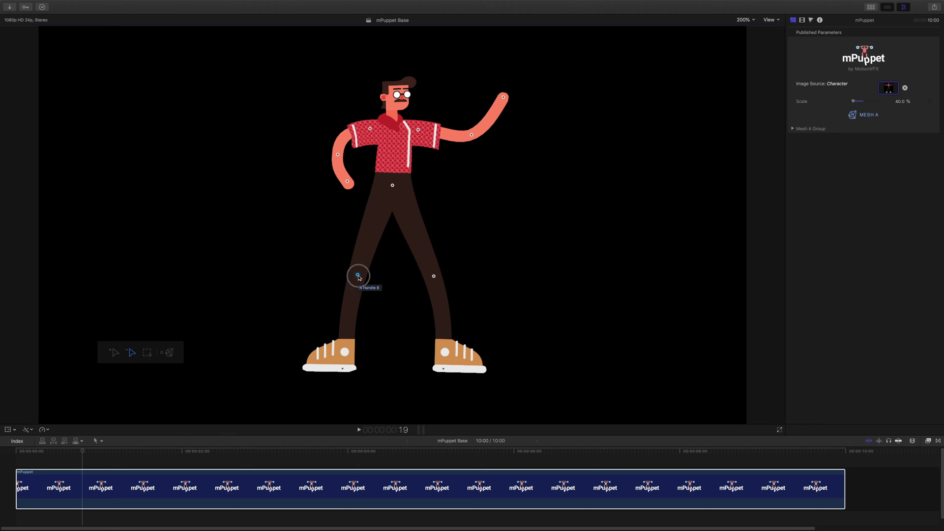
click(434, 278)
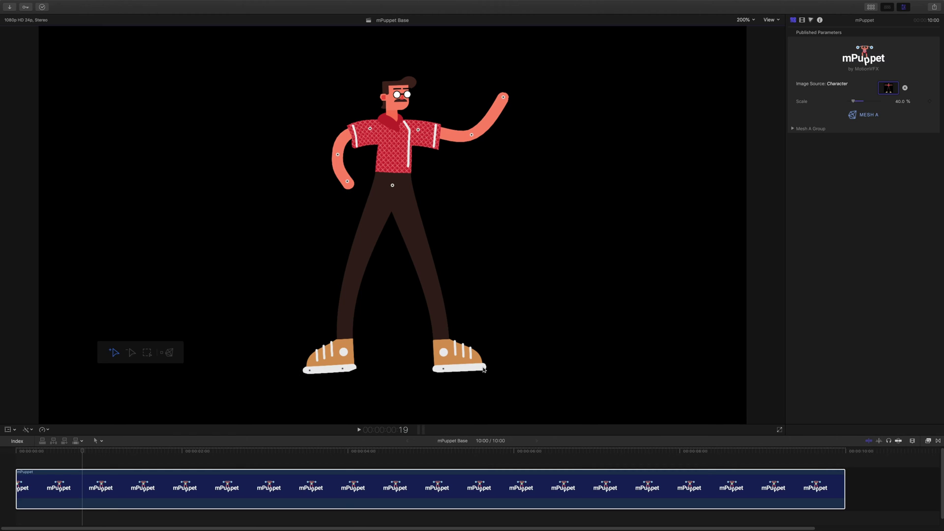
click(310, 368)
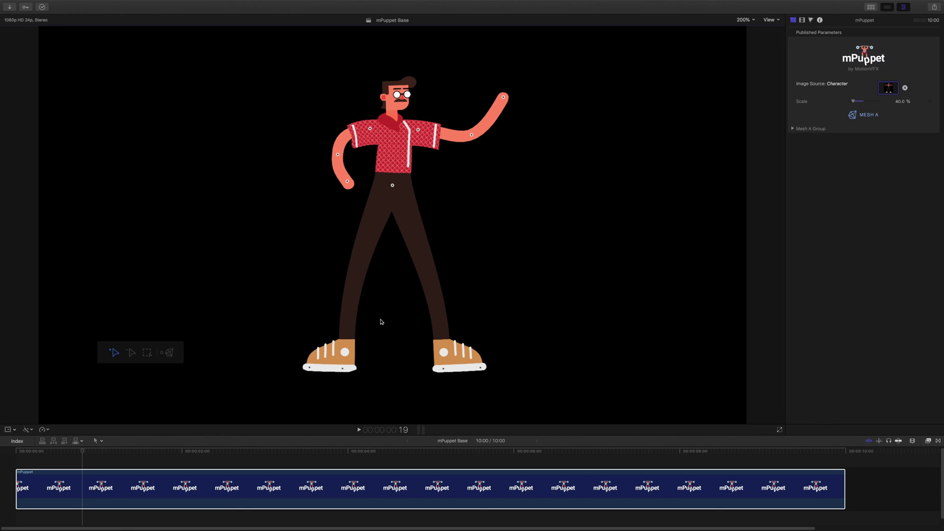
click(150, 352)
- Box-select the upper-body handles, then shift, rotate and rescale them so the body leans and tilts
drag(317, 68, 527, 220)
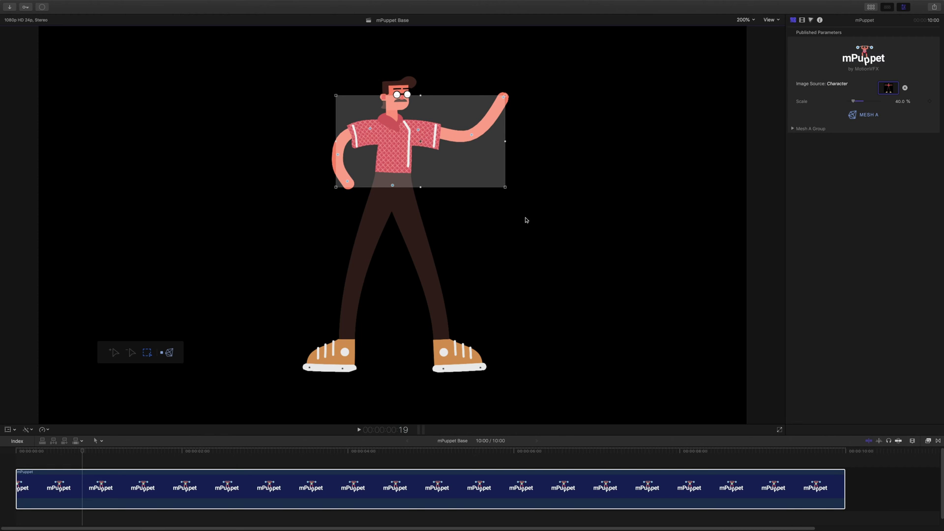
mouse_move(453, 158)
mouse_down()
mouse_move(473, 153)
mouse_move(426, 157)
mouse_move(467, 154)
mouse_move(500, 166)
mouse_move(426, 167)
mouse_move(448, 165)
mouse_up()
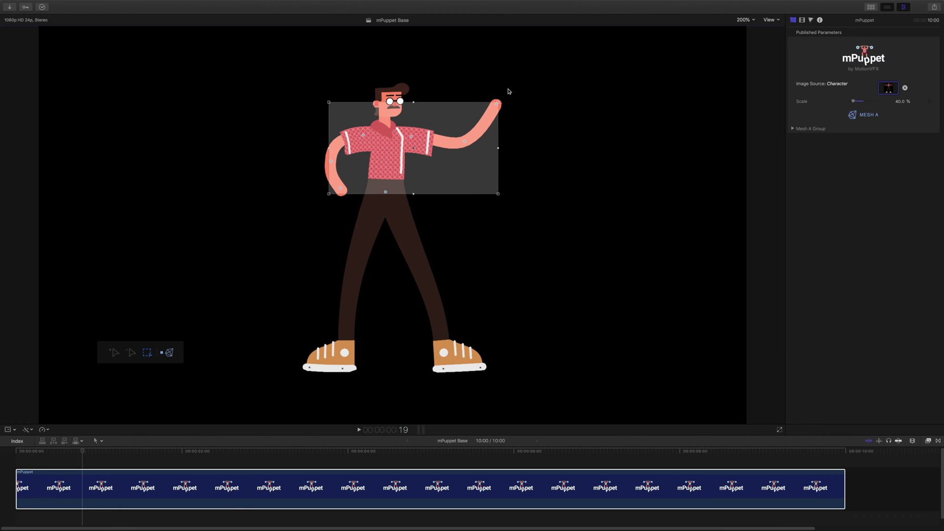
drag(496, 103, 471, 74)
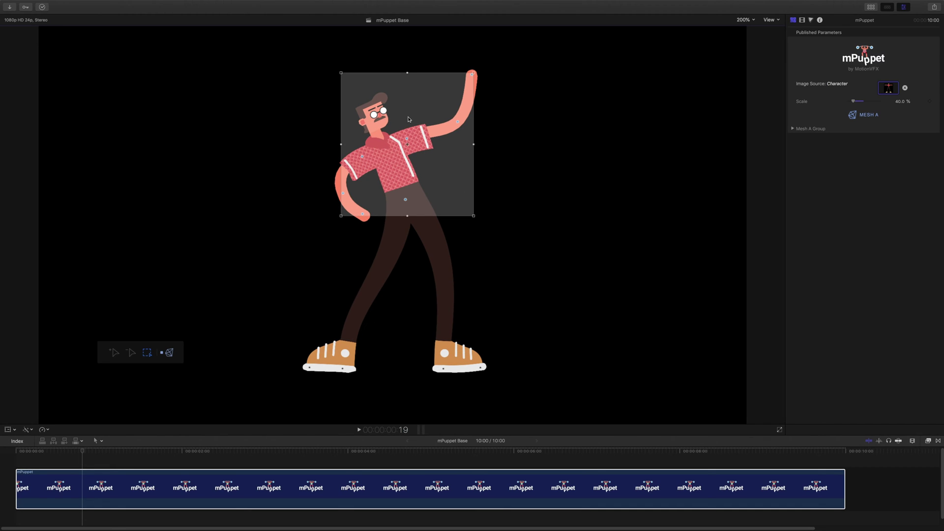
mouse_move(407, 74)
mouse_down()
mouse_move(407, 84)
mouse_move(408, 63)
mouse_move(406, 98)
mouse_move(407, 68)
mouse_up()
mouse_move(342, 68)
mouse_down()
mouse_move(332, 61)
mouse_move(336, 71)
mouse_up()
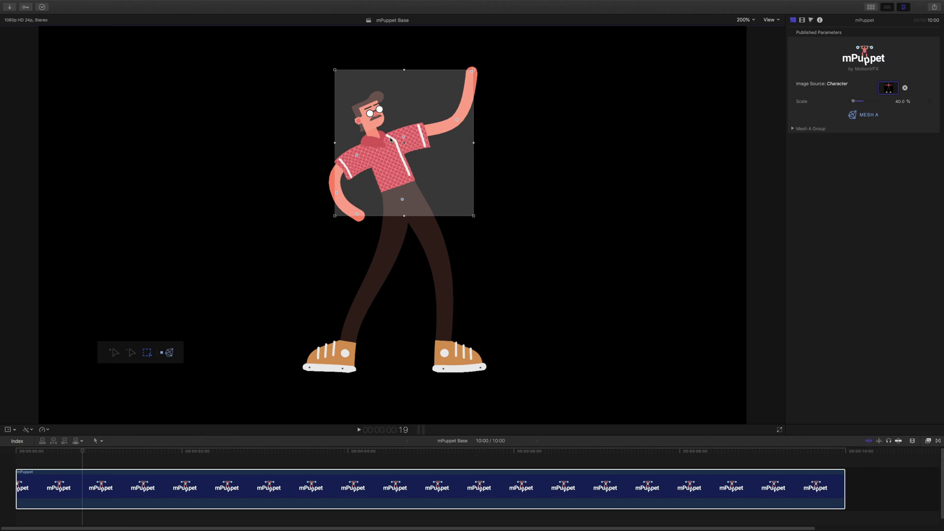
click(542, 201)
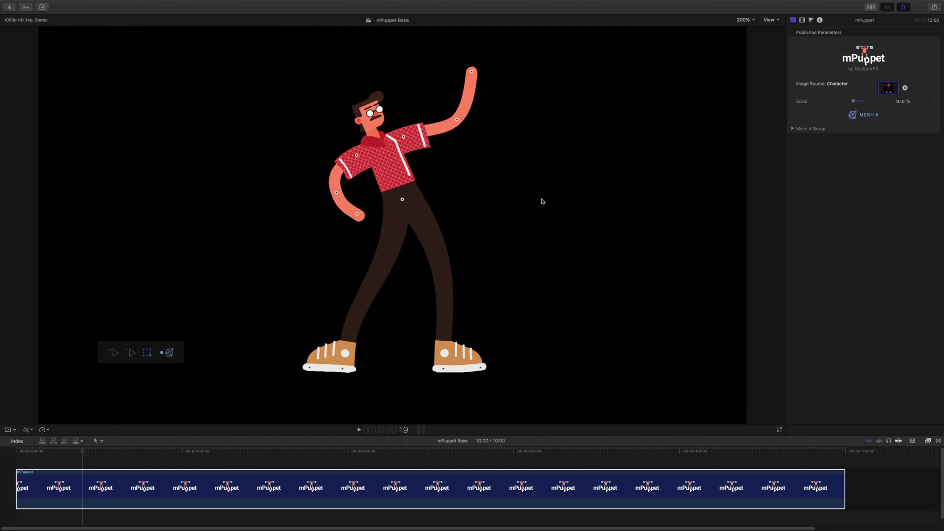
click(168, 354)
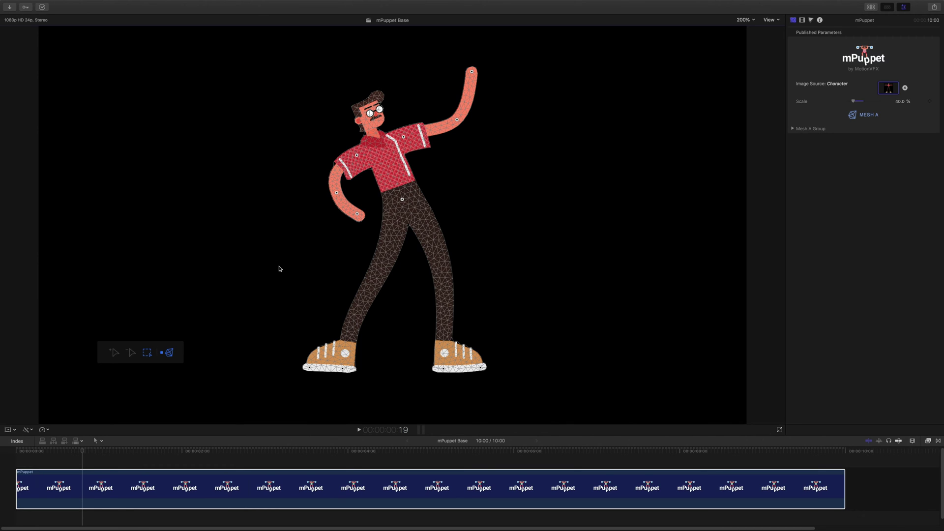
- Lower the raised hand, then set Mesh A Group density to Packed after trying Dense and Average
drag(471, 71, 447, 116)
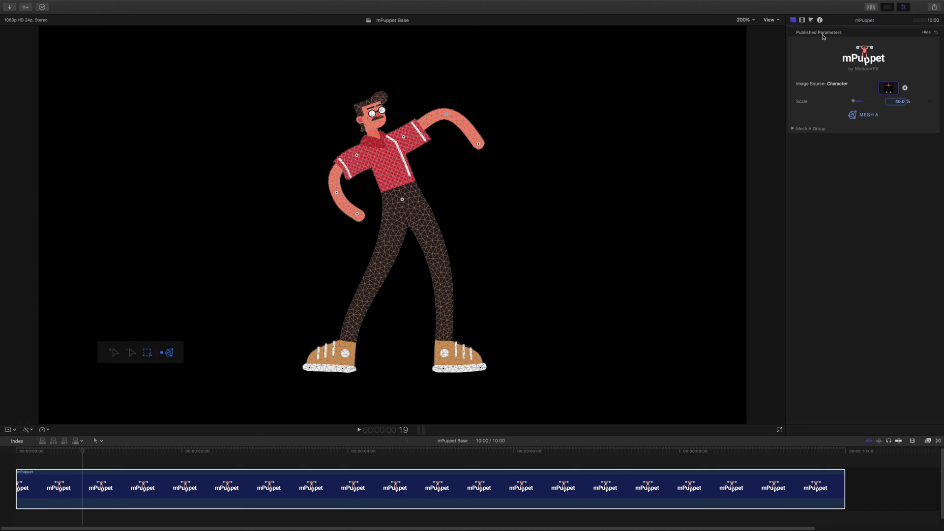
click(793, 129)
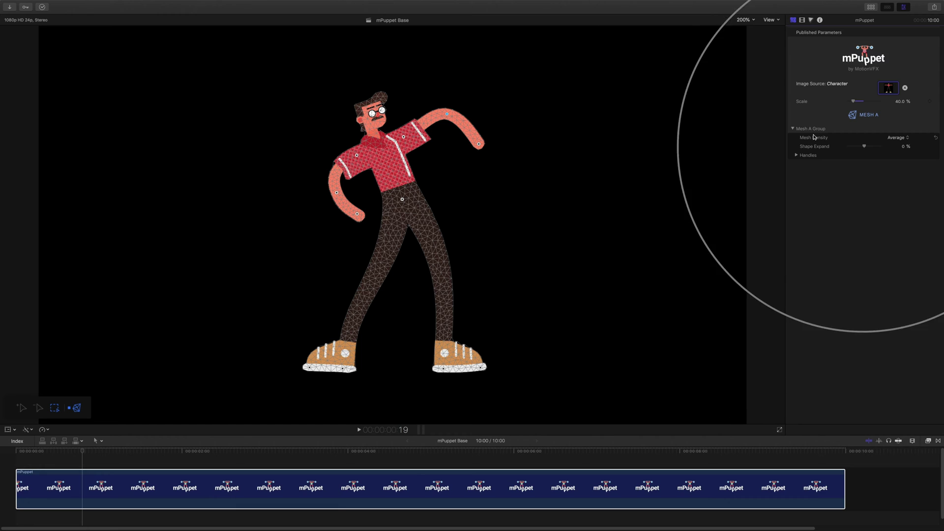
click(892, 140)
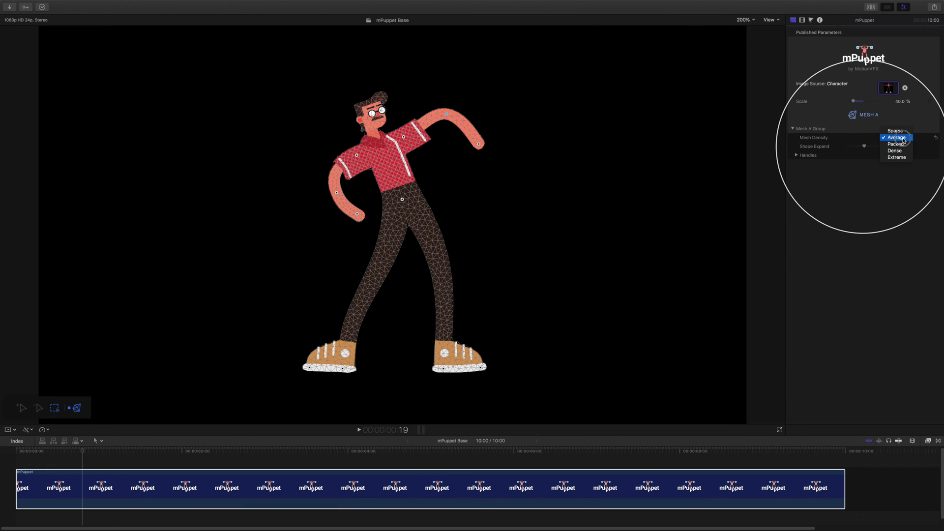
click(903, 145)
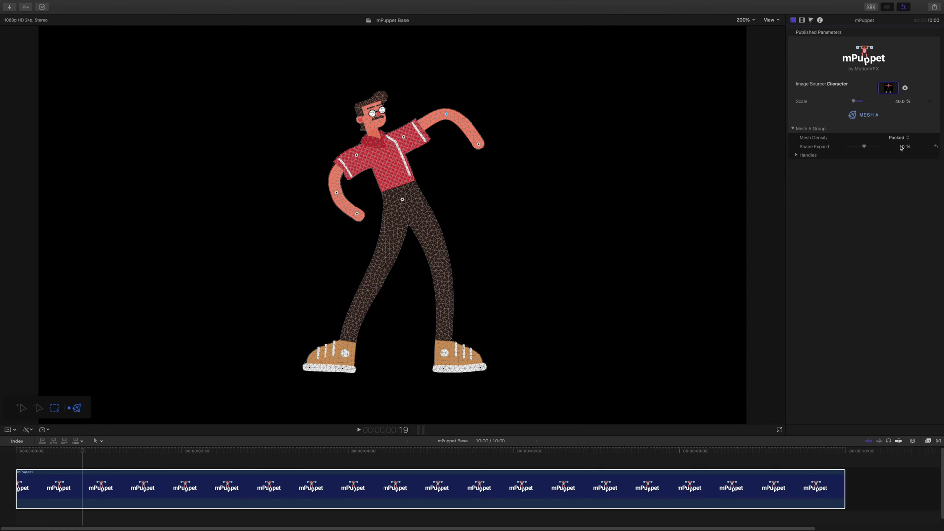
click(900, 139)
click(898, 144)
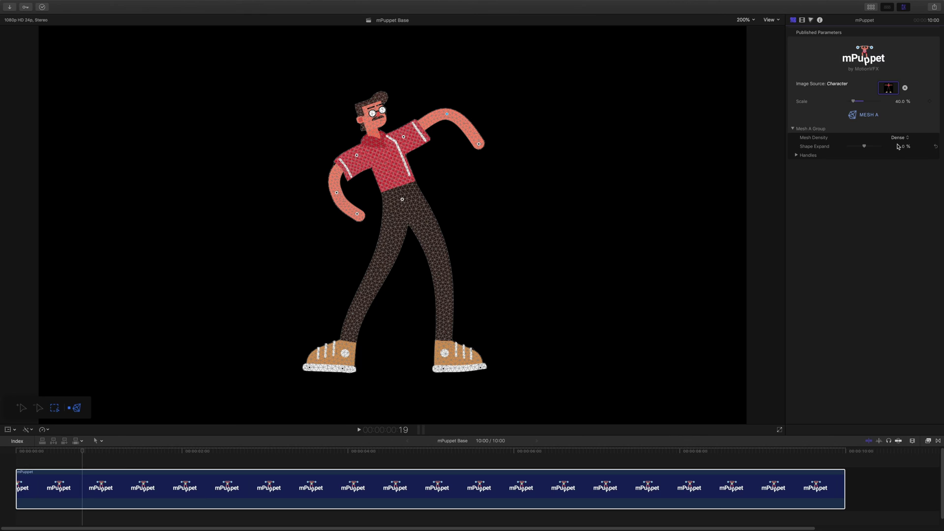
click(900, 139)
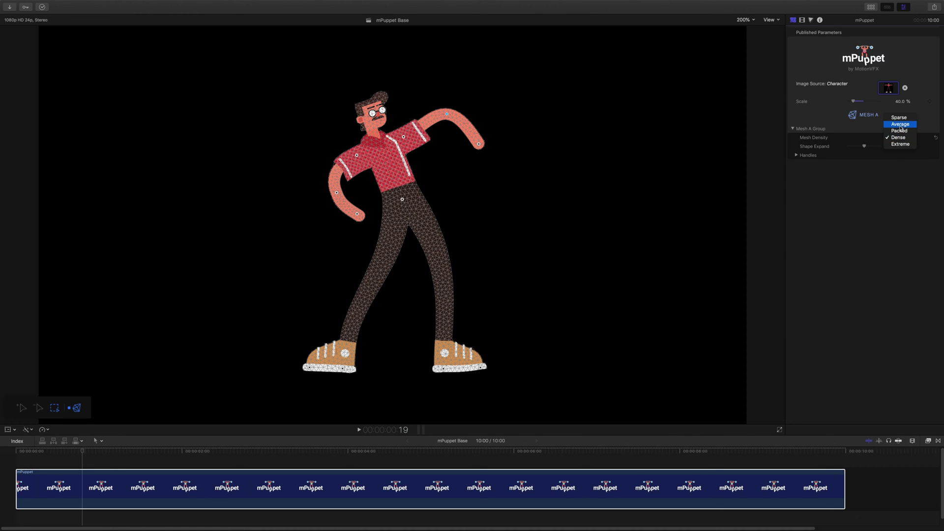
click(901, 124)
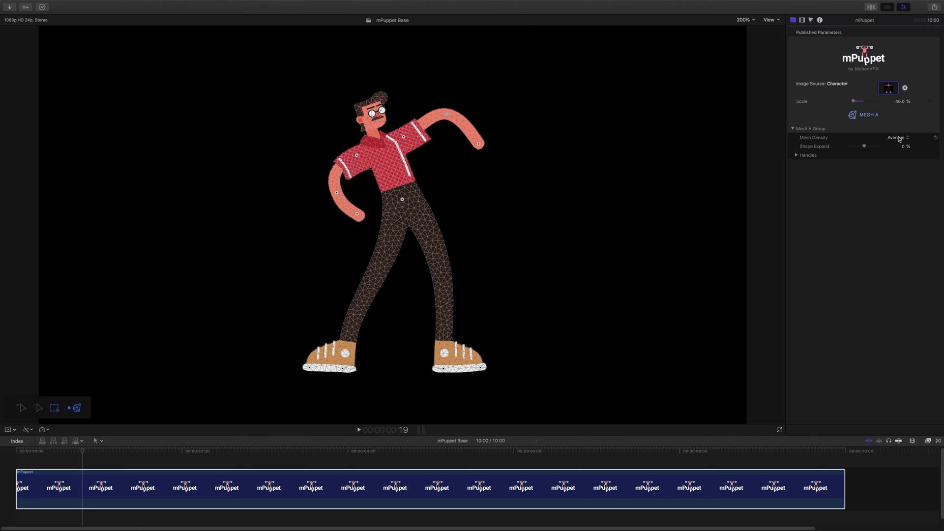
click(899, 138)
click(898, 147)
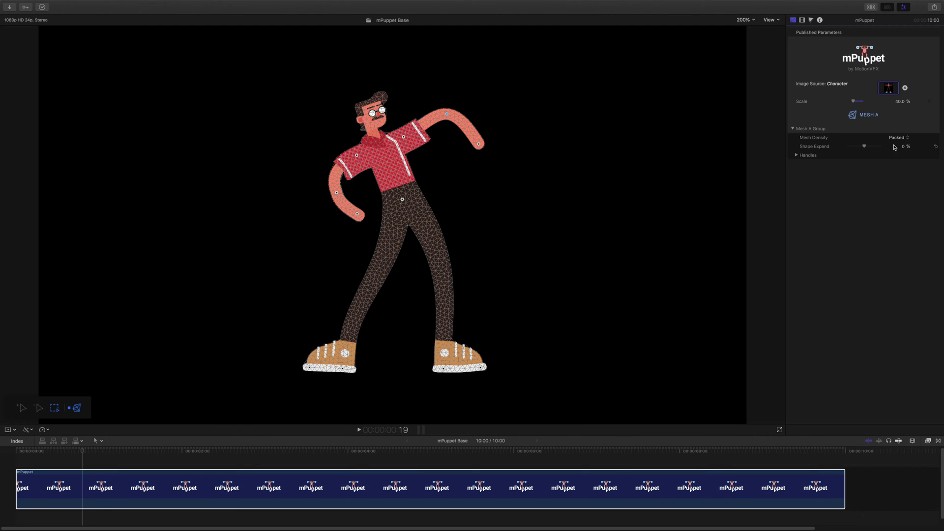
- Set Shape Expand to 12.73%, hide the mesh wireframe, and bend the arm so the hand rests at the waist
drag(866, 148, 866, 149)
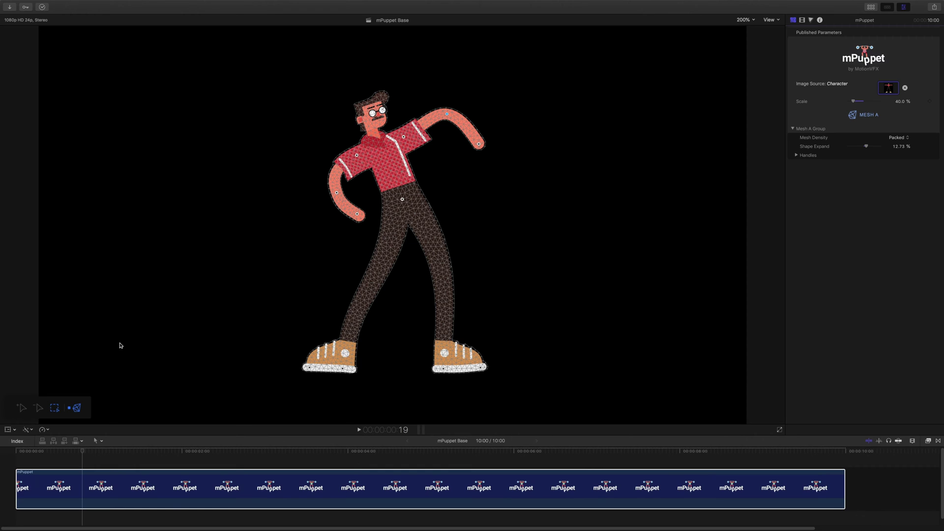
click(71, 409)
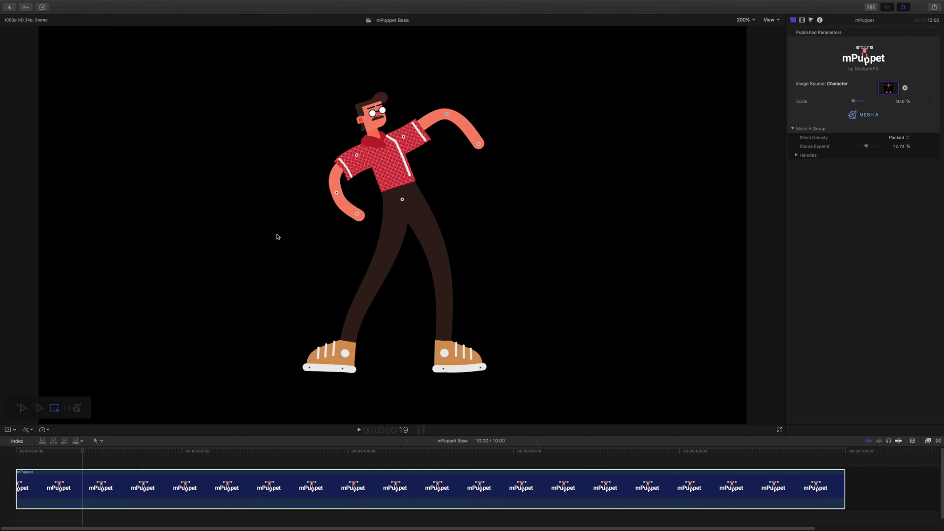
drag(358, 217, 385, 219)
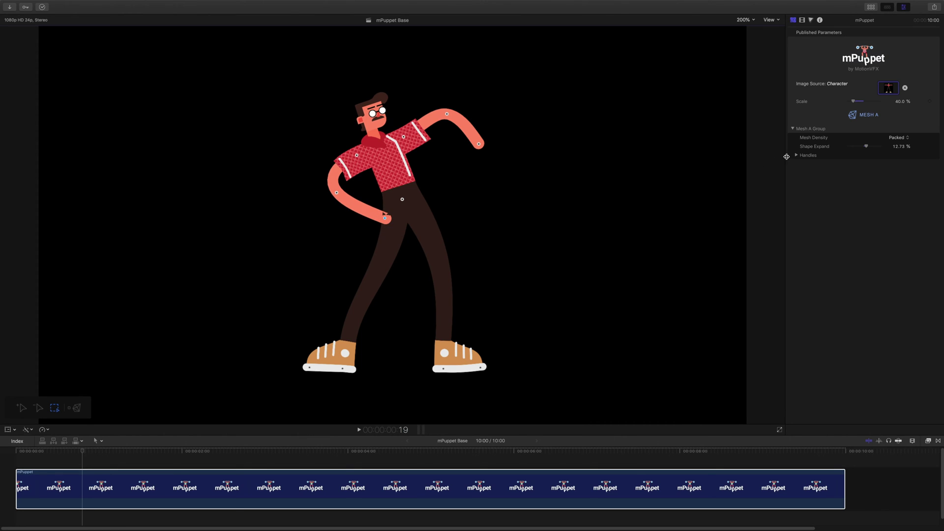
- Expand the individual Handles settings and adjust Handle 4 until its depth reads 0.71
click(797, 155)
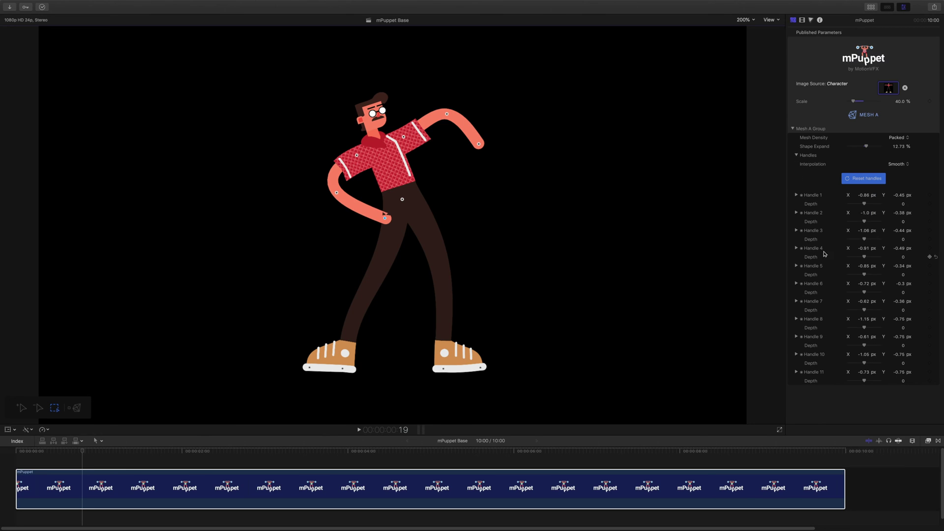
mouse_move(863, 248)
mouse_down()
mouse_move(898, 249)
mouse_move(845, 257)
mouse_move(902, 255)
mouse_move(847, 255)
mouse_move(876, 256)
mouse_up()
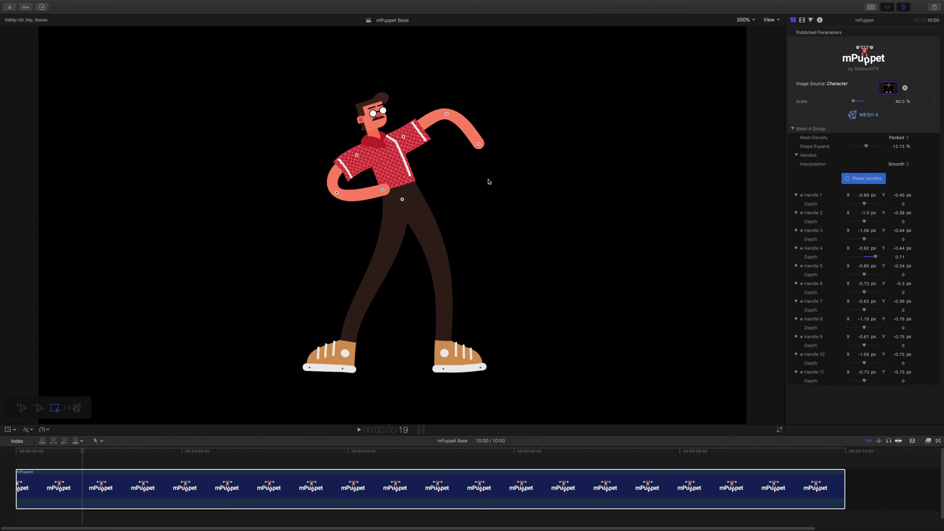
key(ctrl+super+1)
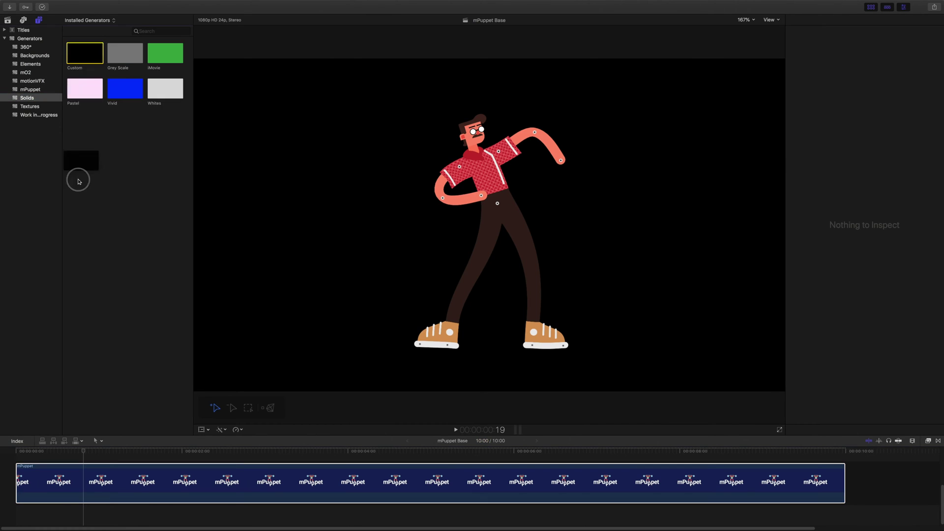
- Add a Custom solid beneath the mPuppet clip, color it blue, and reselect the puppet clip
drag(85, 53, 26, 512)
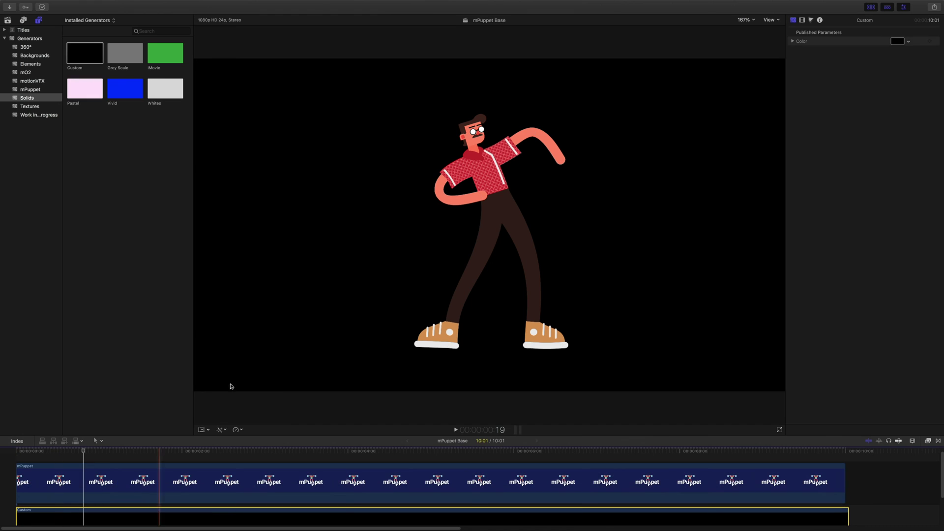
click(897, 41)
click(704, 347)
click(720, 252)
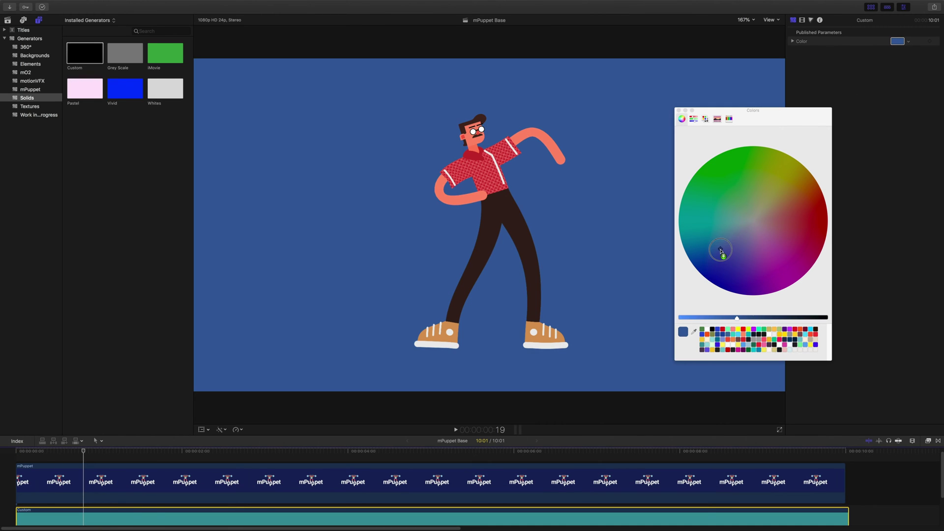
click(678, 111)
click(316, 474)
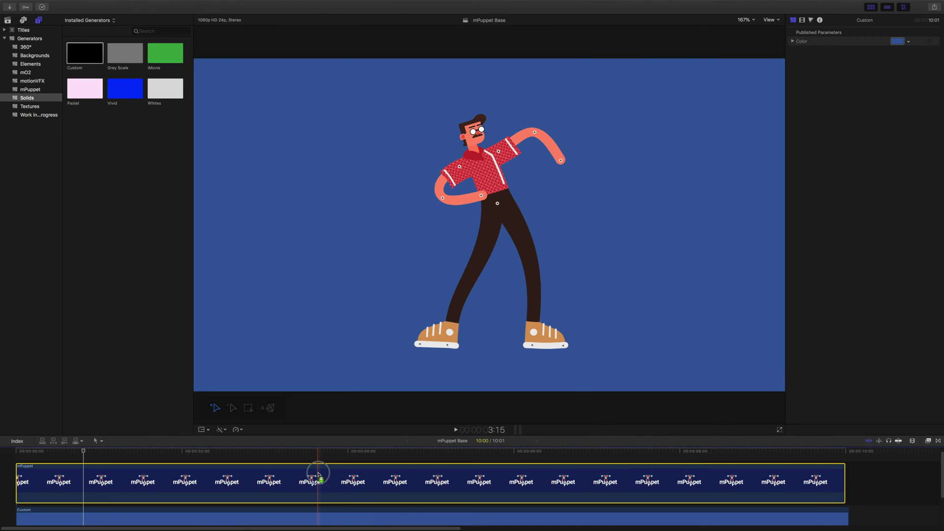
key(ctrl+super+1)
click(81, 398)
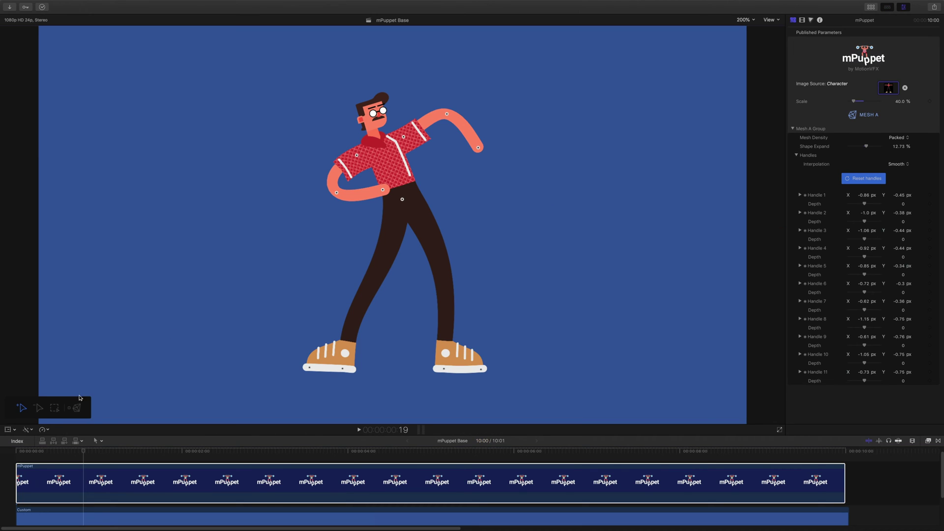
drag(89, 419, 148, 374)
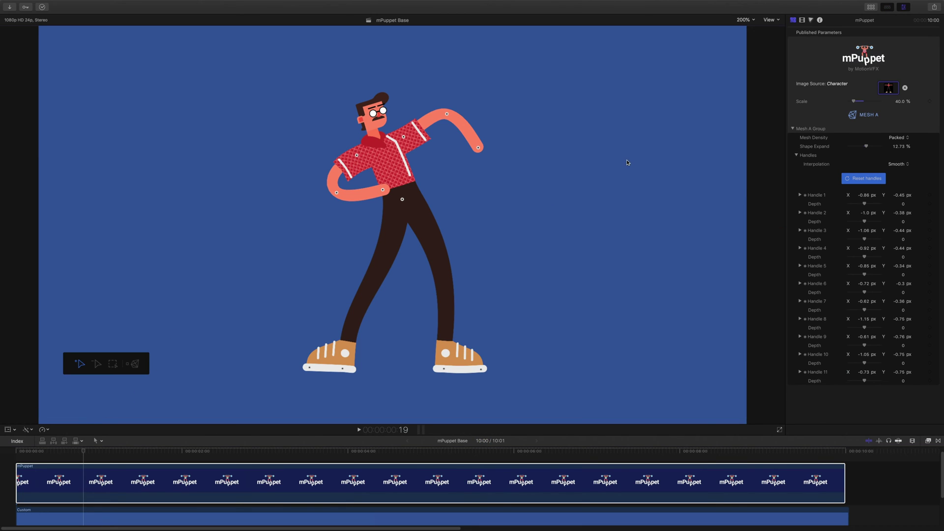
click(86, 485)
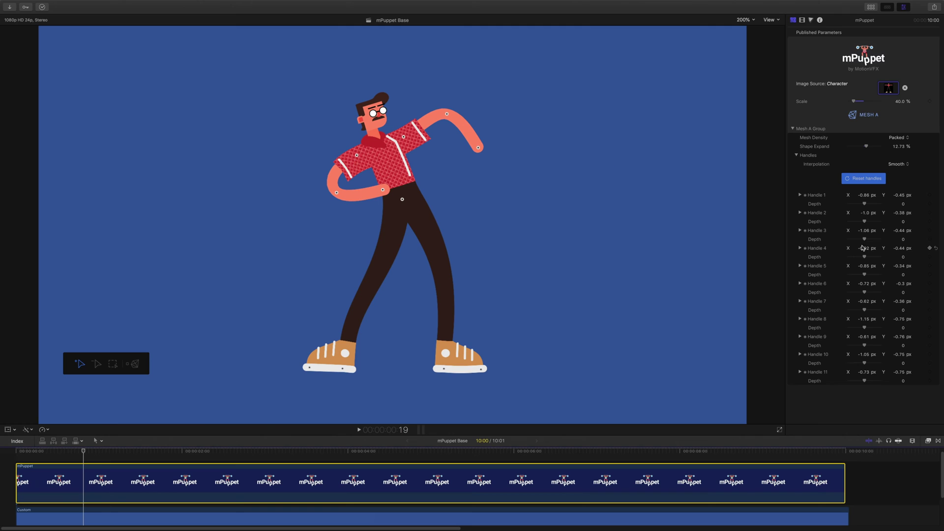
- Set keyframes for Handles 1 through 11 at the current time
click(929, 195)
click(929, 212)
click(930, 230)
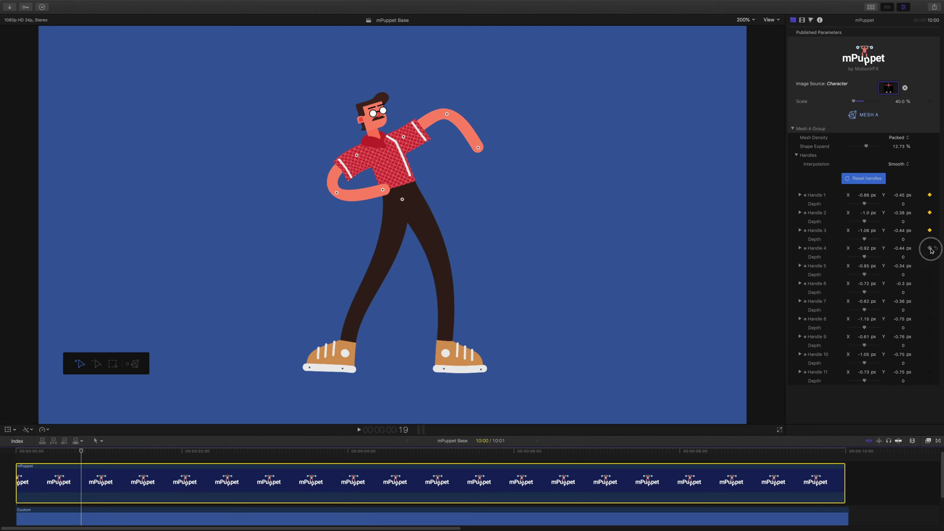
click(929, 247)
click(930, 265)
click(929, 283)
click(929, 301)
click(930, 318)
click(929, 336)
click(929, 354)
click(930, 371)
- At later playhead positions, rotate the upper-body handles and pull the left hand into new dance poses
click(133, 453)
drag(333, 202, 487, 105)
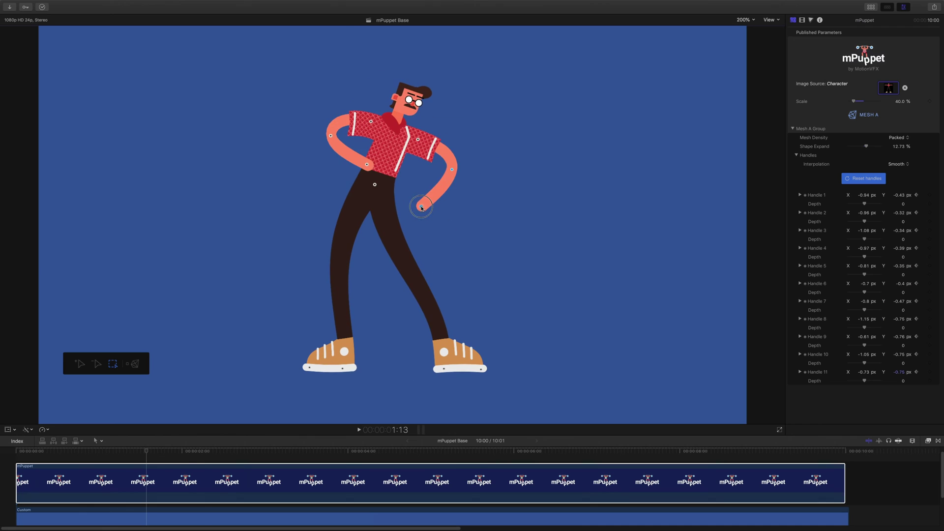
drag(310, 70, 474, 217)
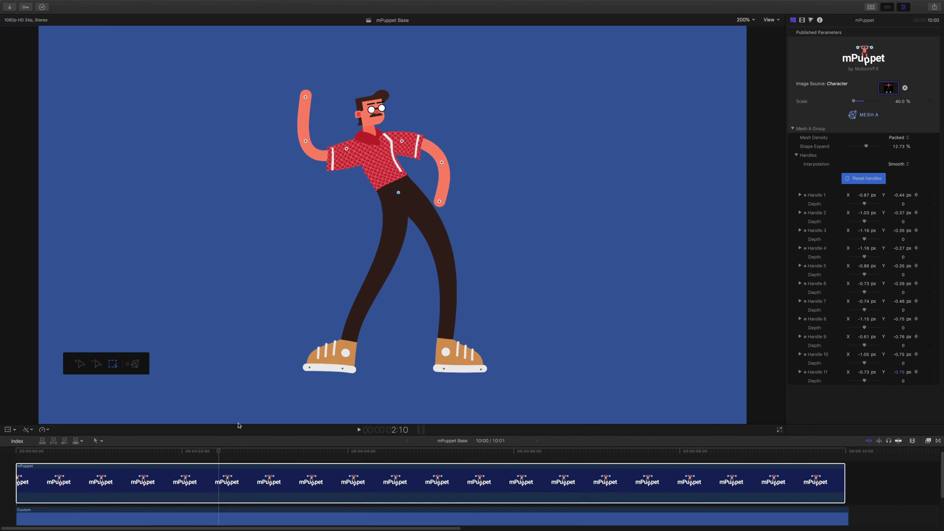
drag(279, 69, 490, 248)
drag(490, 236, 340, 425)
mouse_move(302, 46)
mouse_down()
mouse_move(467, 256)
mouse_move(483, 204)
mouse_up()
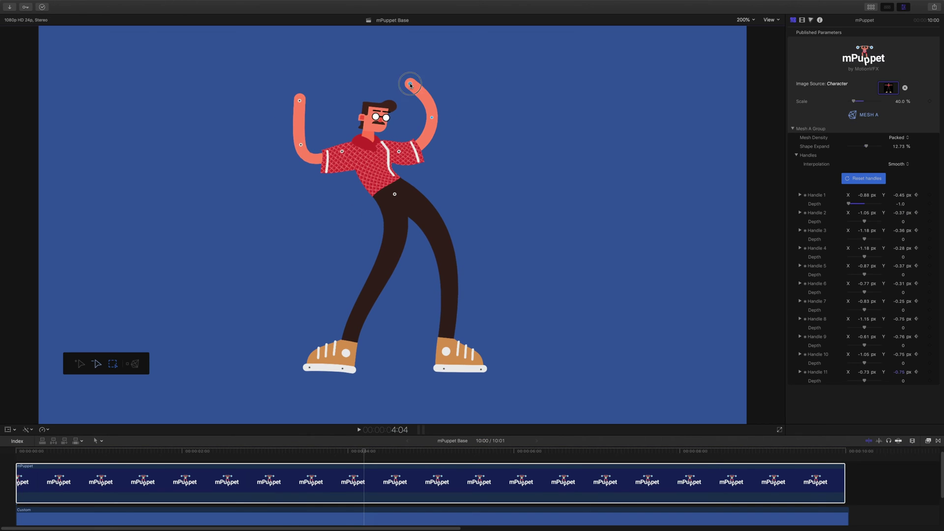
drag(299, 102, 286, 208)
click(446, 451)
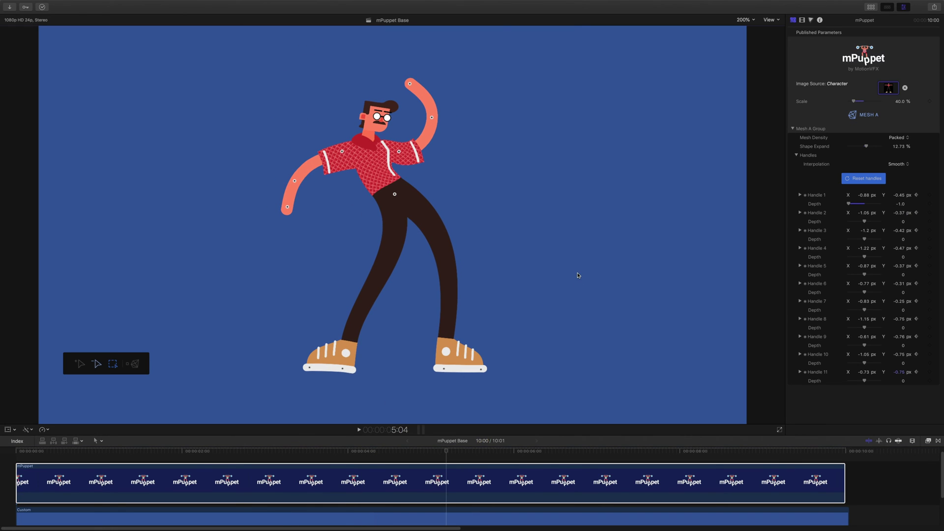
- Play the dance from the start, stop it, and choose Reset handles to raise the animation warning
click(32, 446)
key(space)
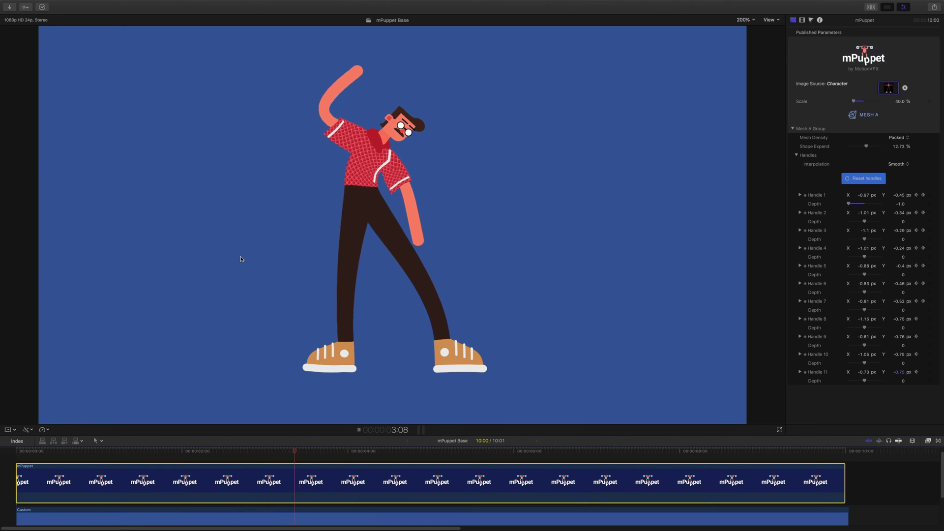
key(space)
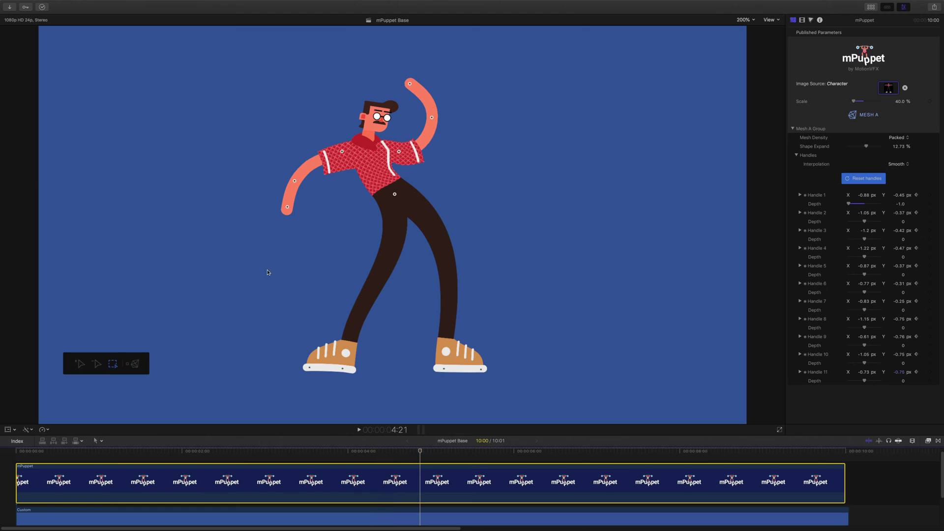
click(869, 180)
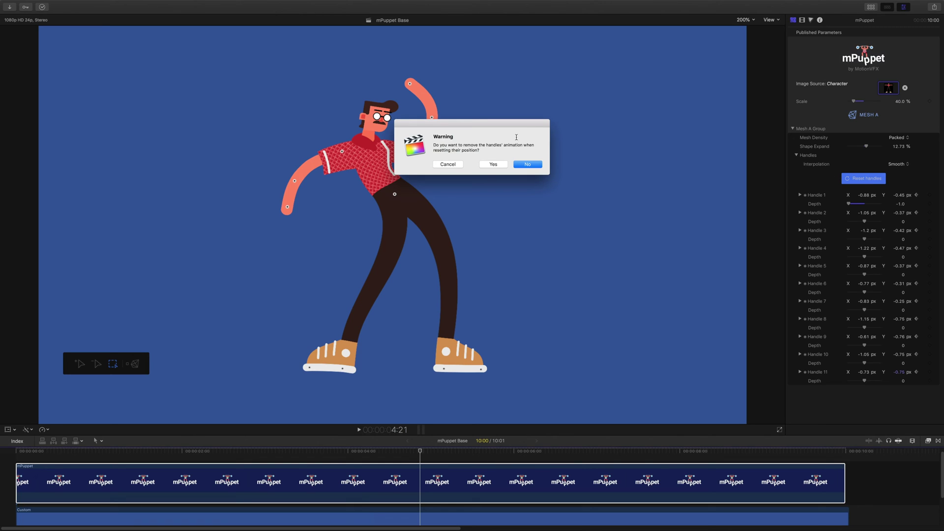
- Reset the handles to a T-pose while keeping their animation, then rest both hands on the hips
click(527, 165)
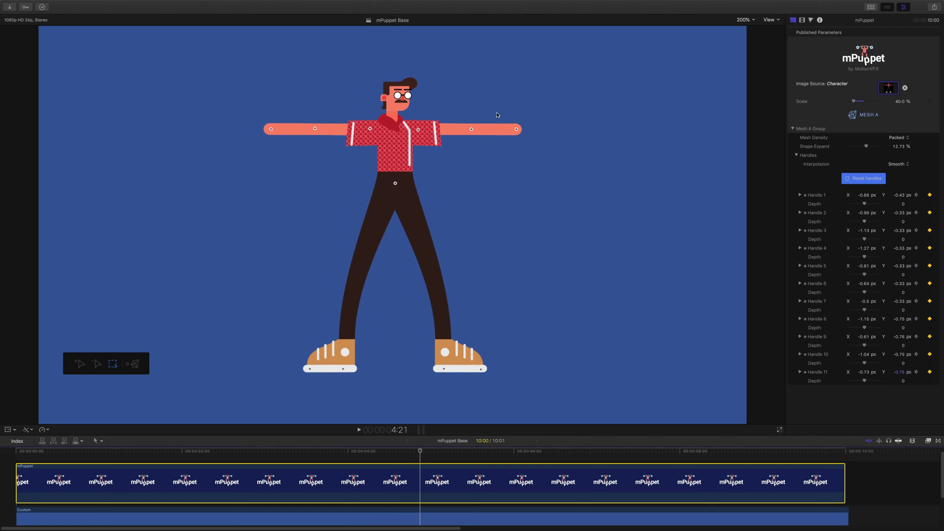
drag(516, 129, 422, 198)
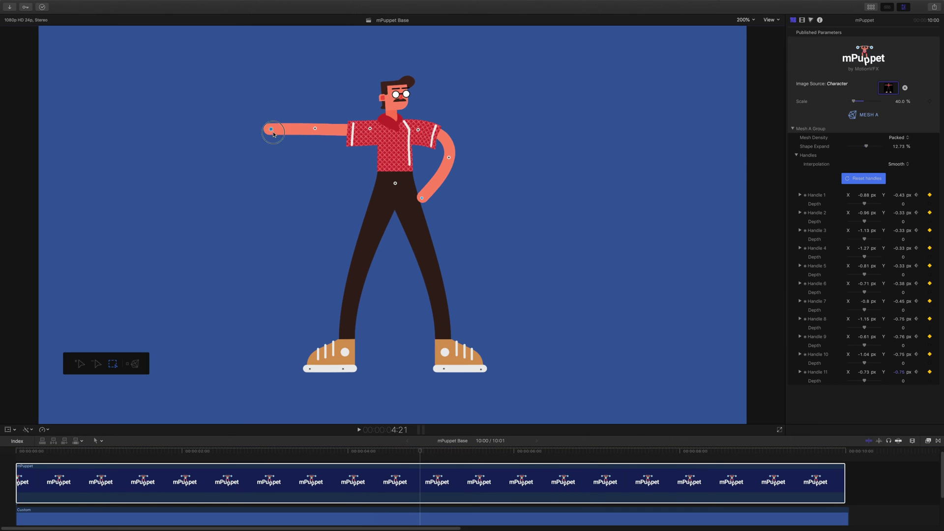
drag(271, 130, 365, 196)
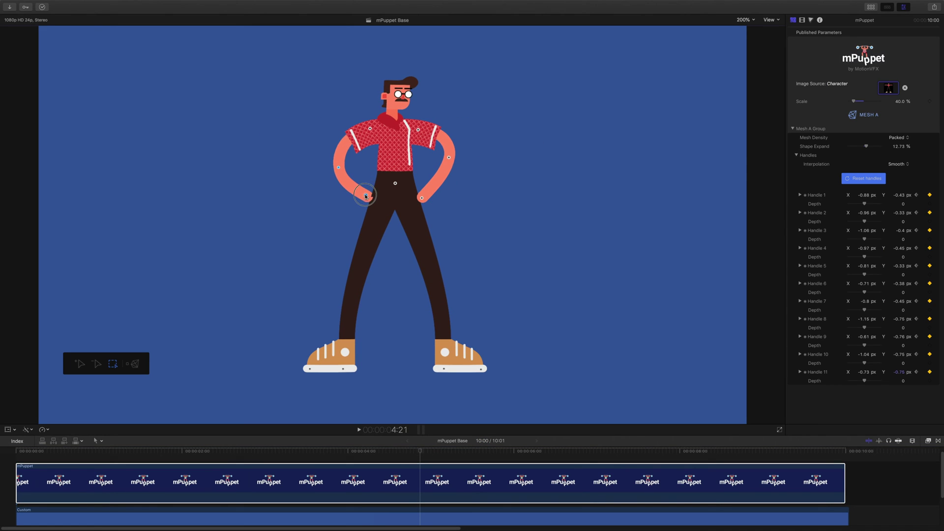
- Move the right shoe inward, select its handles, and reset those selected handles
drag(503, 338, 416, 372)
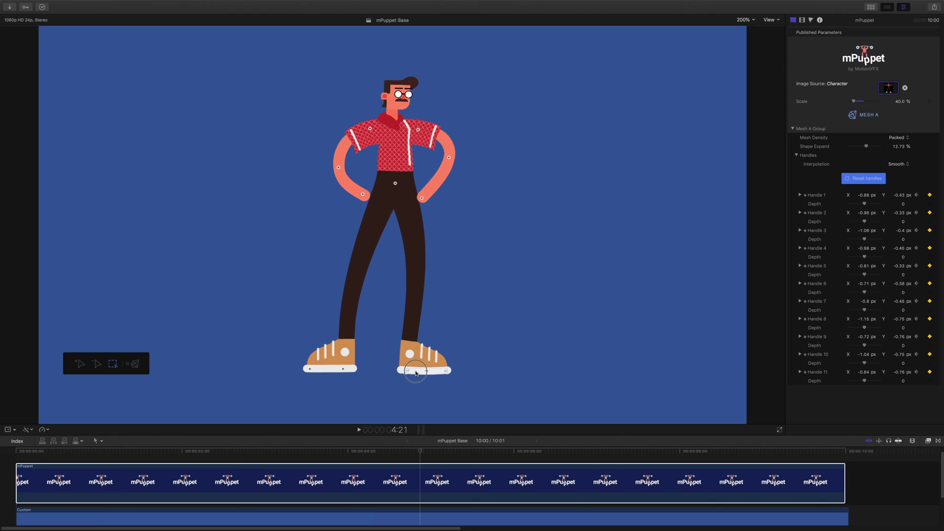
drag(485, 334, 391, 392)
click(856, 179)
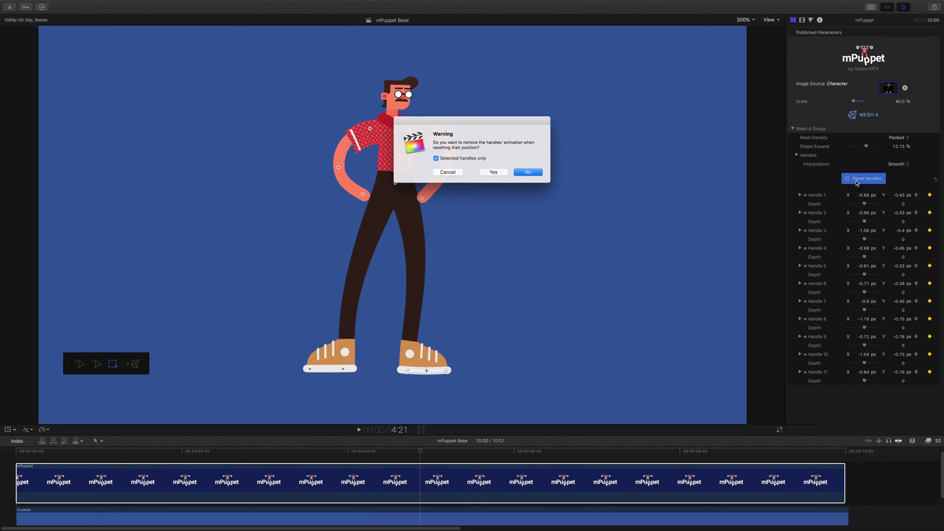
- Confirm the reset so only the right shoe's handles lose their animation
click(494, 172)
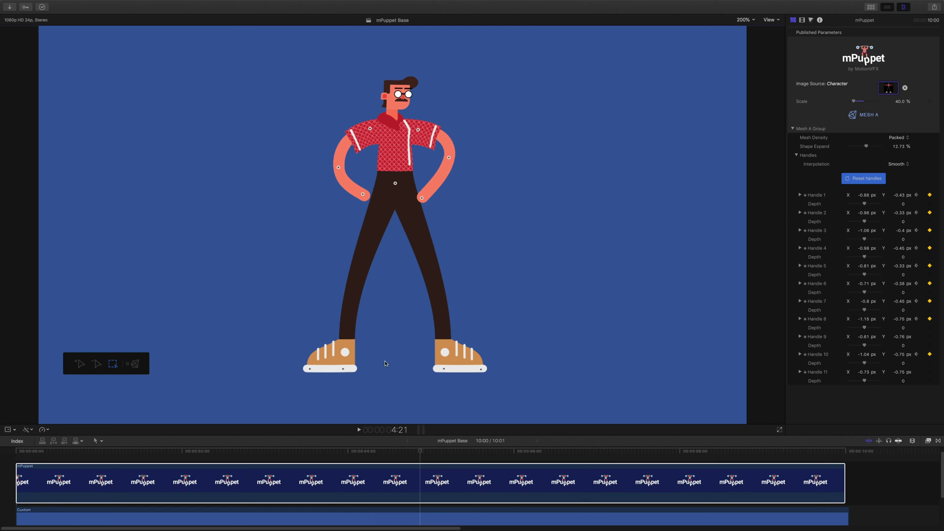
key(Home)
key(space)
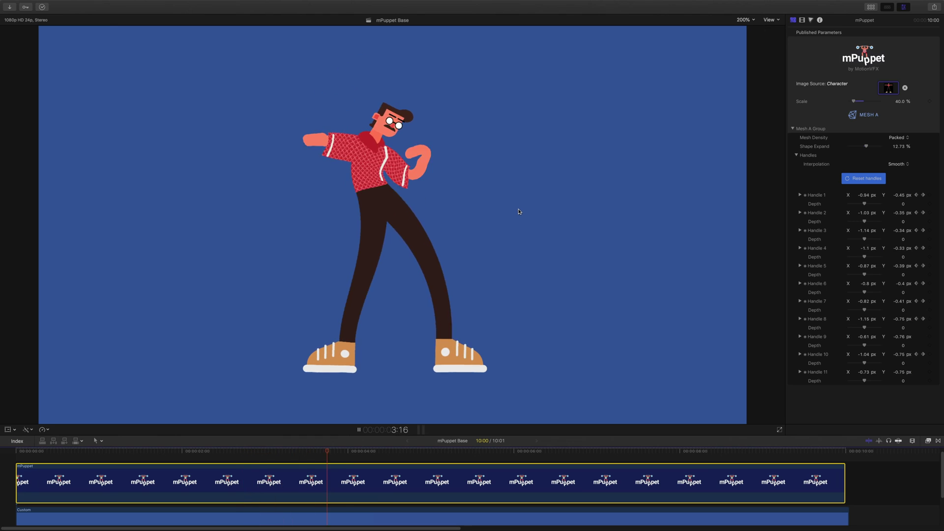
key(space)
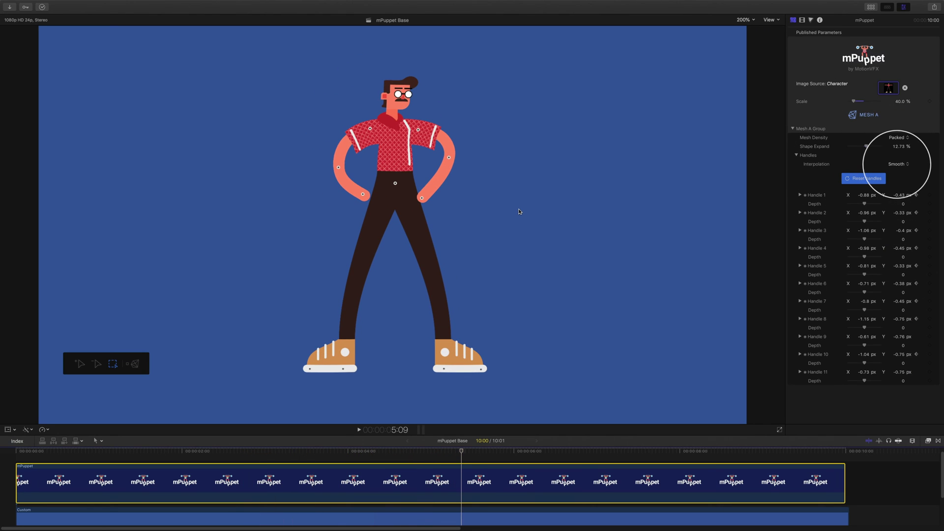
click(898, 167)
click(898, 173)
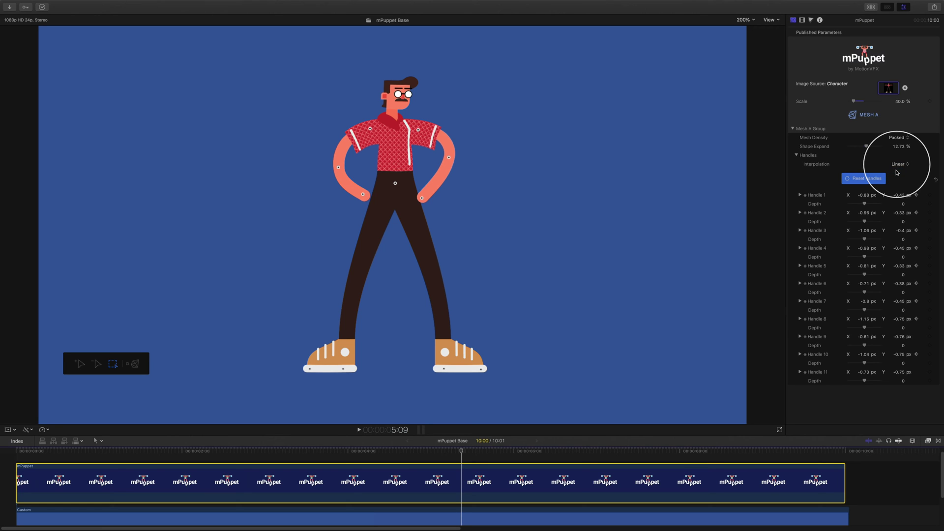
key(Home)
key(space)
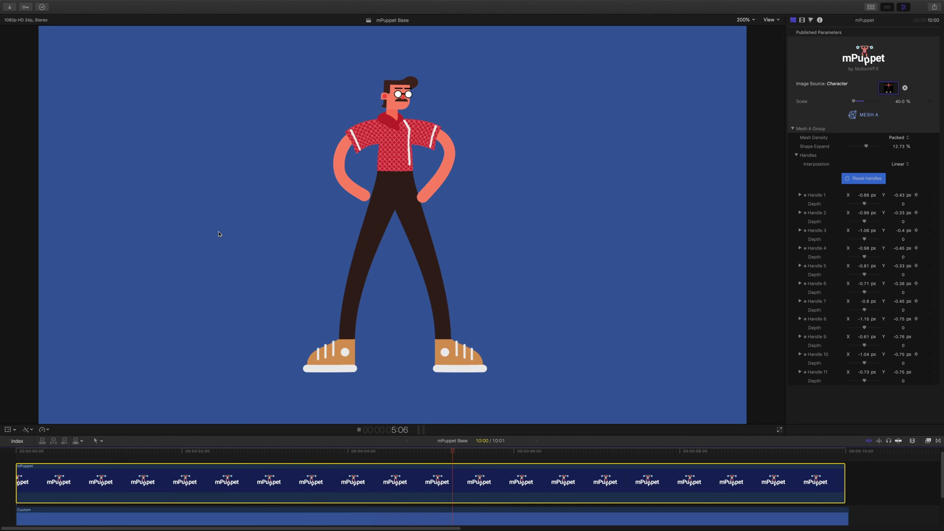
key(space)
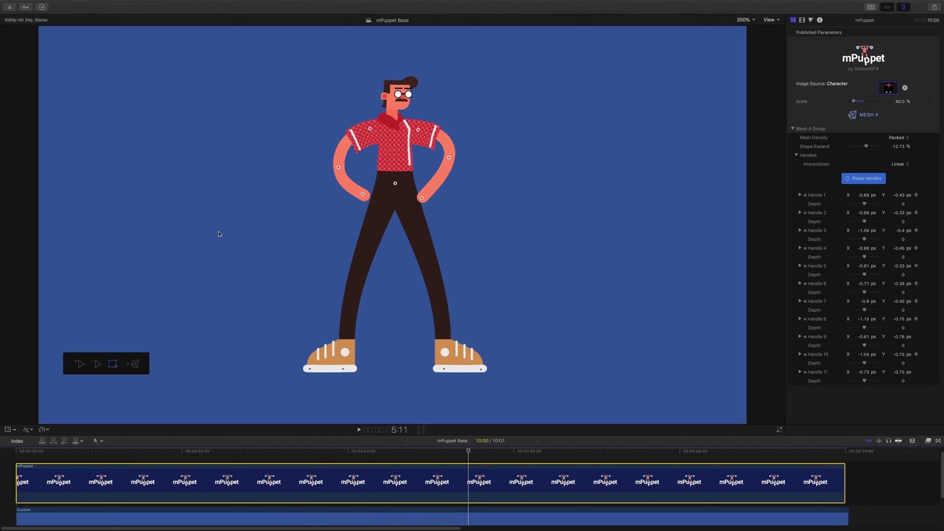
click(899, 165)
click(905, 158)
click(77, 451)
key(space)
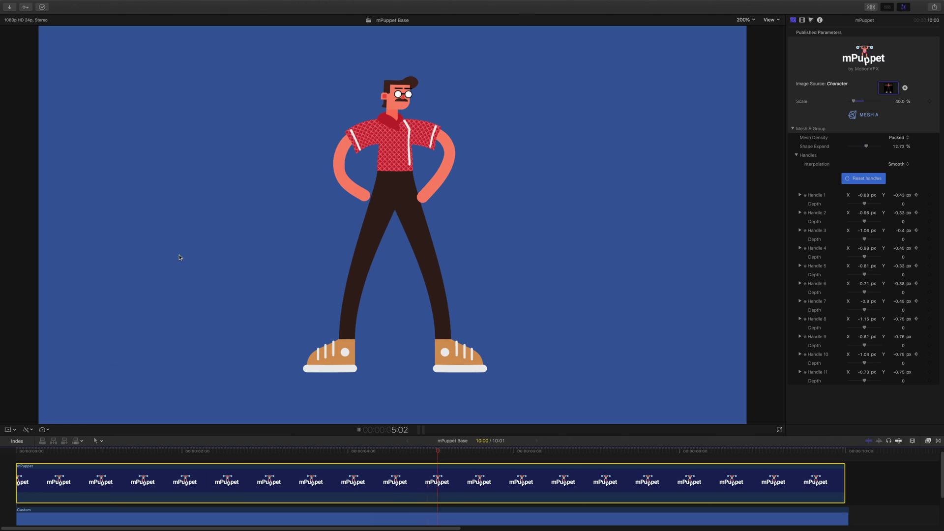
key(space)
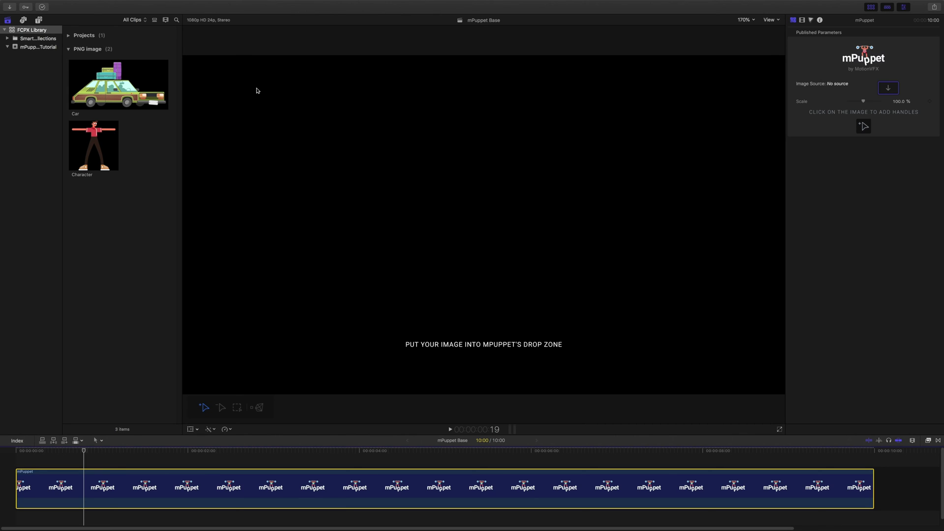
- Apply the Car image as the mPuppet clip's image source, scaled to 62.31%
click(126, 82)
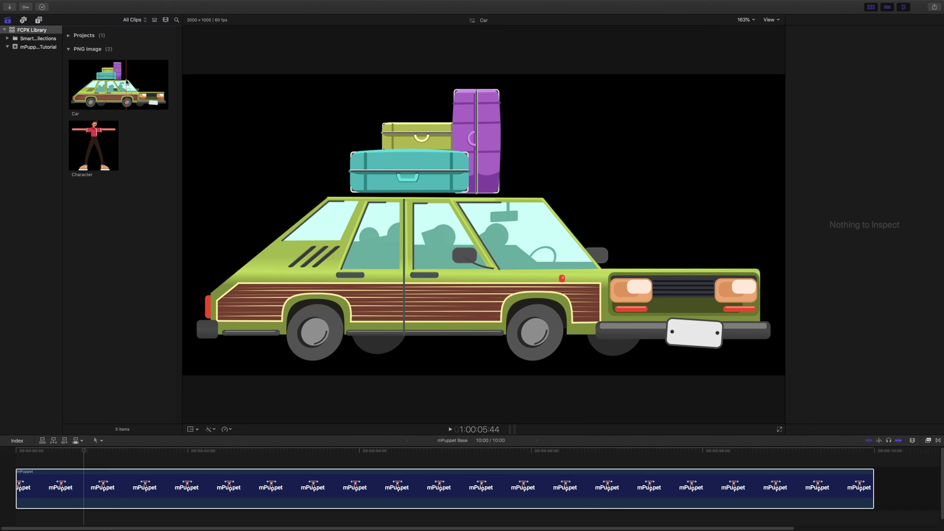
click(89, 489)
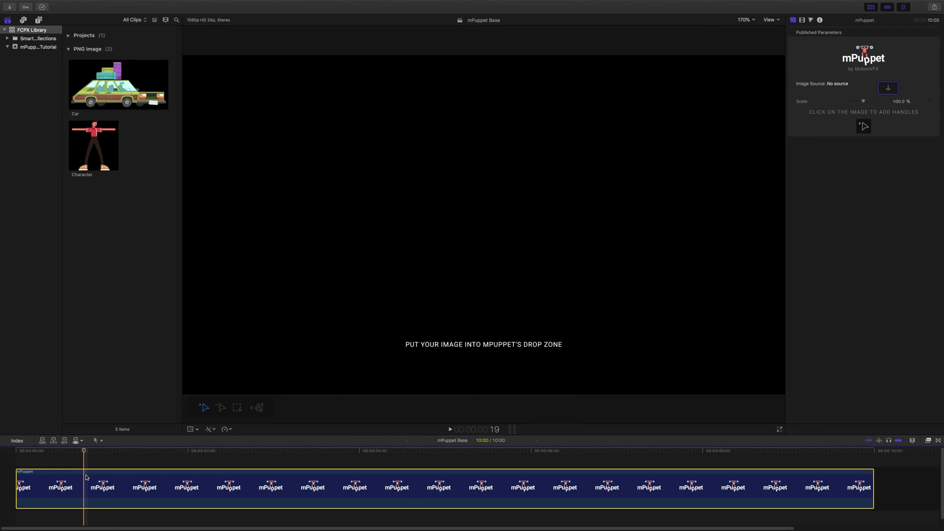
click(888, 88)
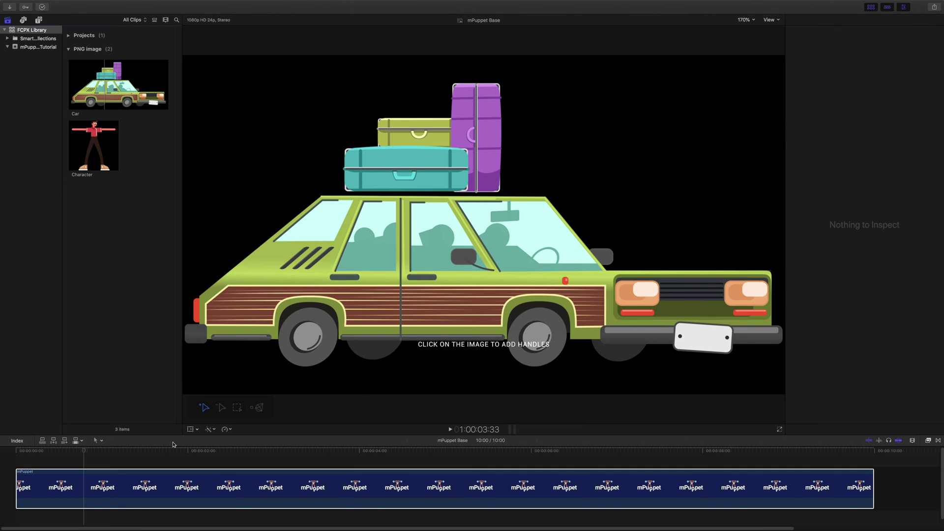
click(172, 489)
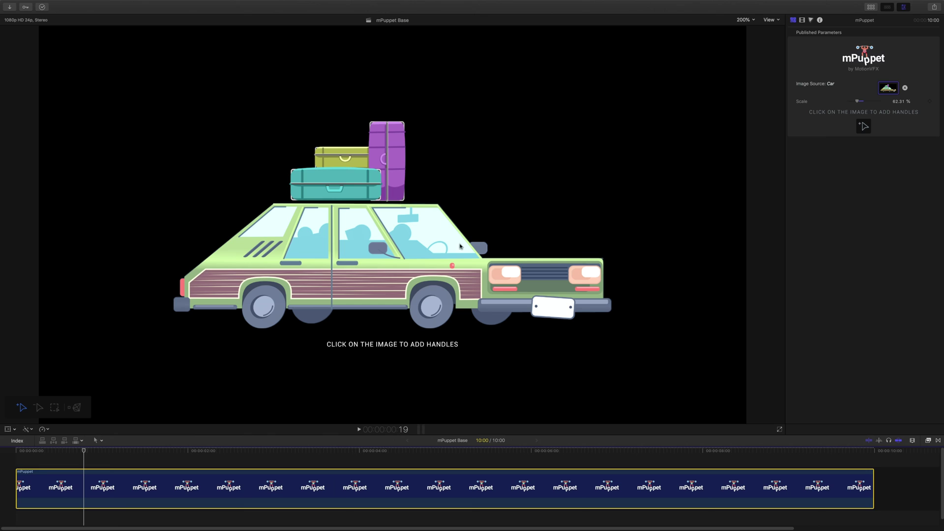
- Pin Mesh A handles around the car's hood, front corner, underside, rear and roof
click(476, 261)
click(596, 262)
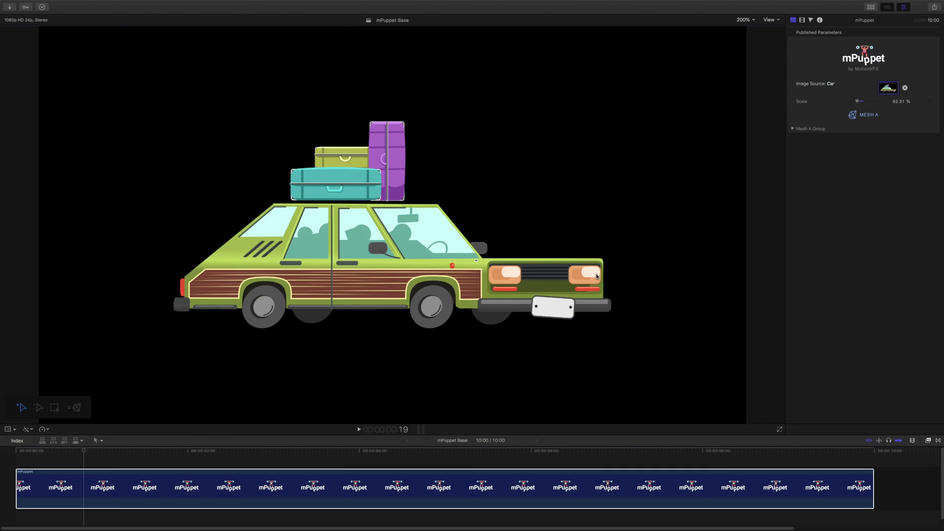
click(295, 305)
click(189, 302)
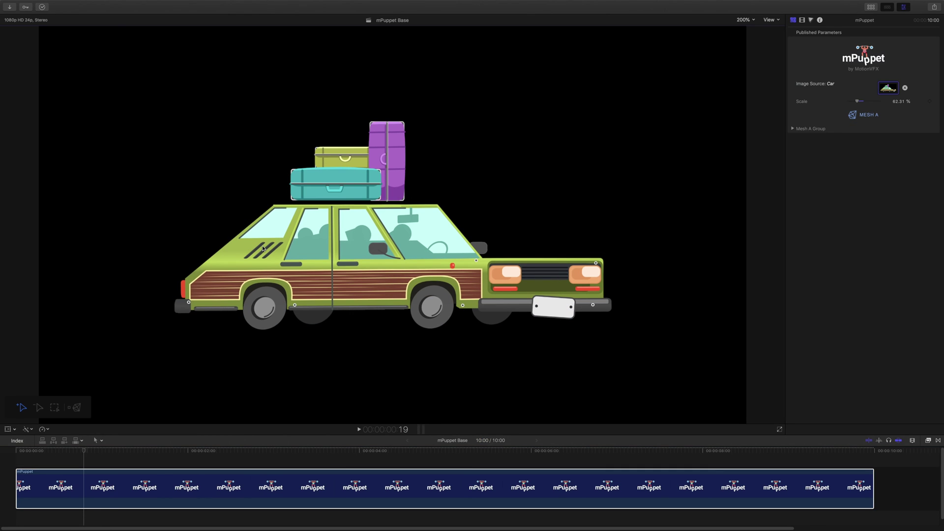
click(276, 209)
click(342, 209)
click(437, 209)
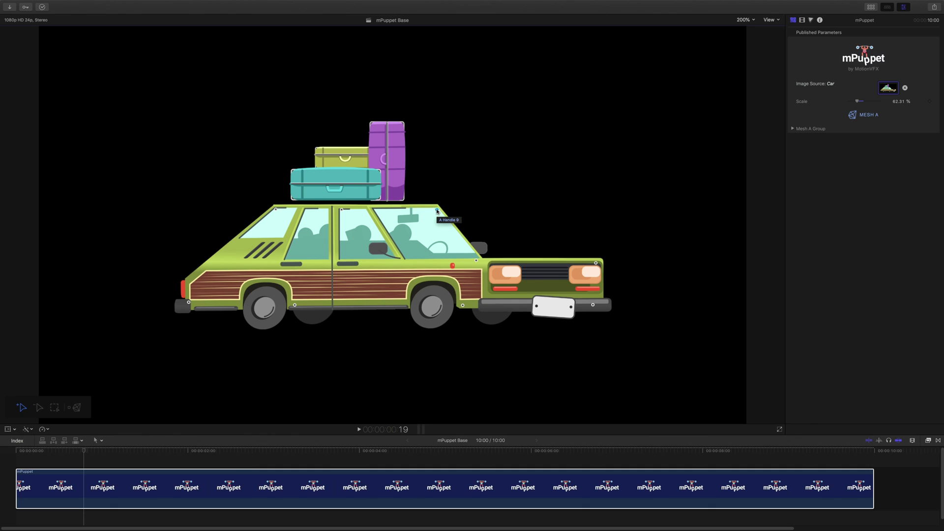
- Pin a separate Mesh B with handles on the purple, teal and yellow suitcases
click(398, 131)
click(396, 193)
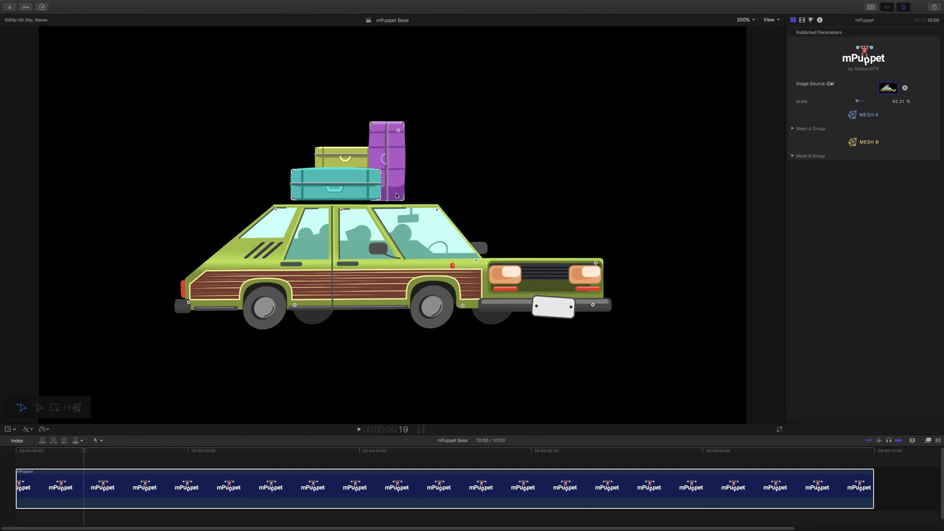
click(301, 192)
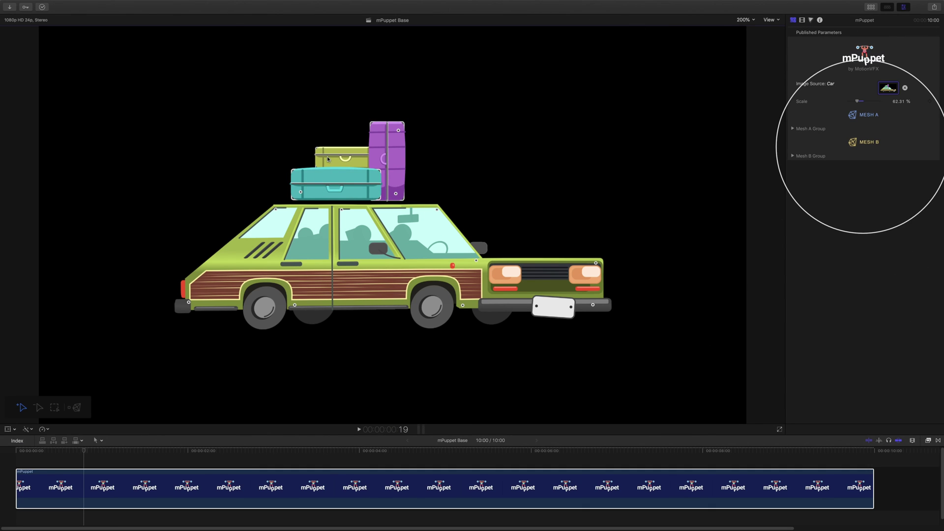
click(323, 154)
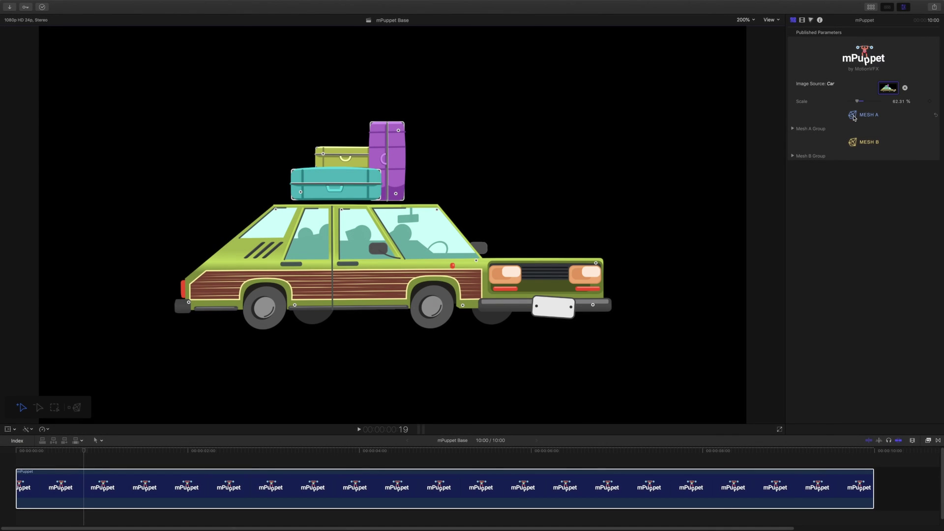
click(792, 130)
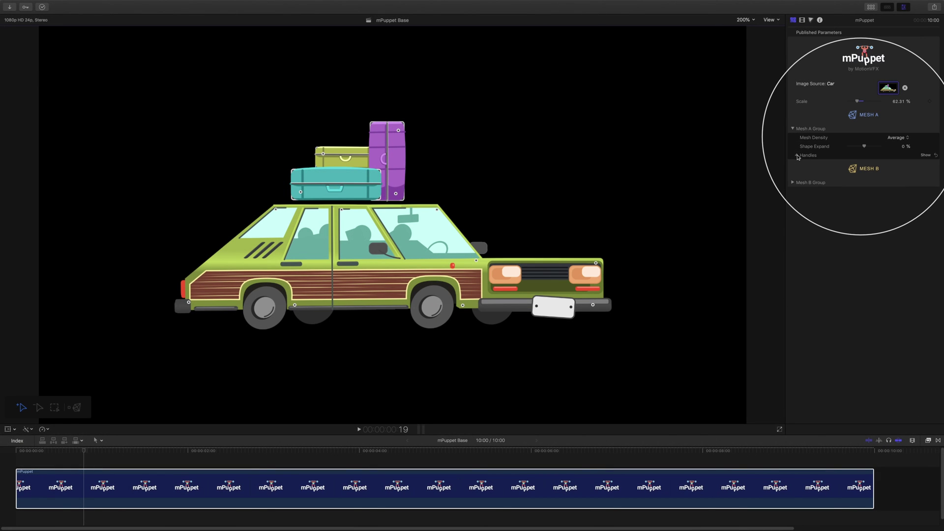
- Review the Mesh A and Mesh B handle lists, both at Average density
click(797, 156)
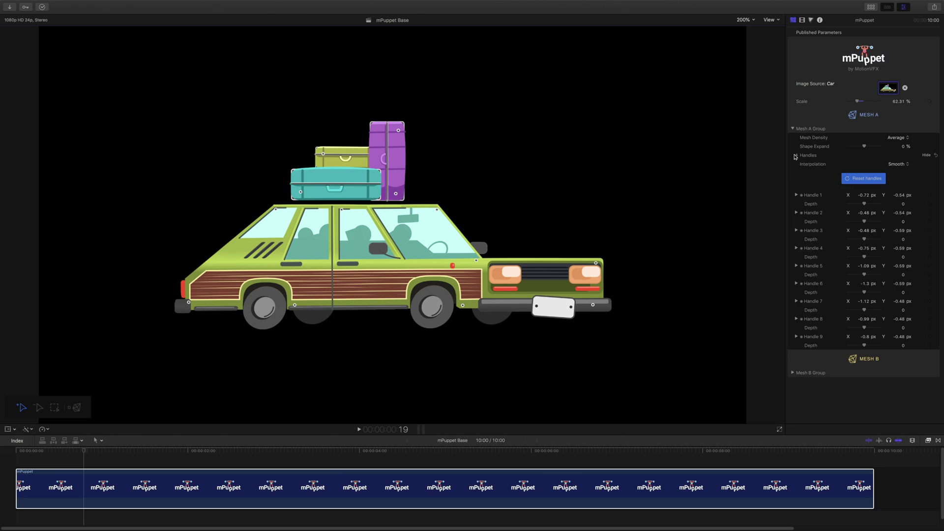
click(797, 155)
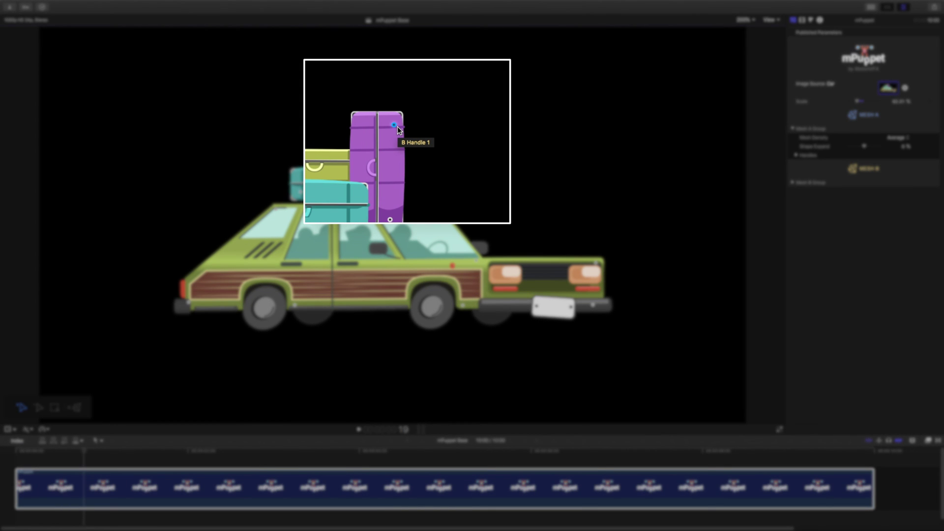
click(793, 183)
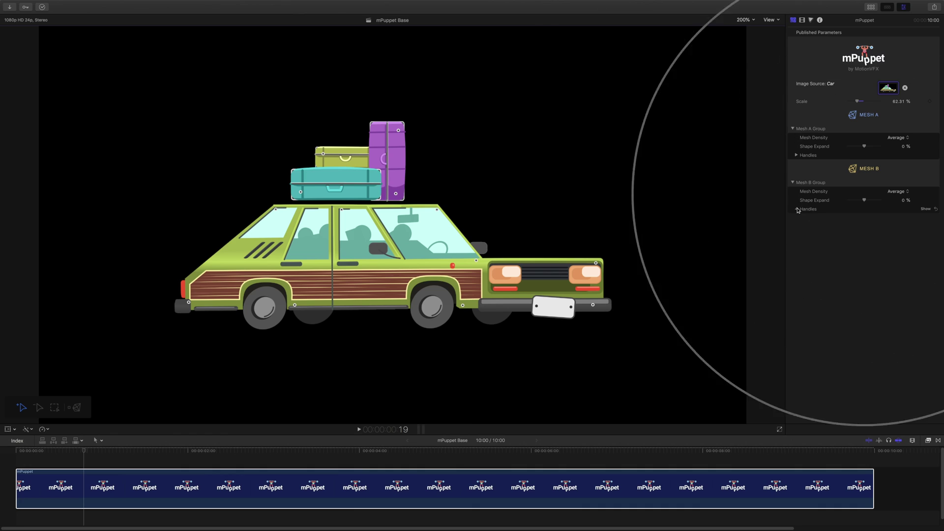
click(797, 209)
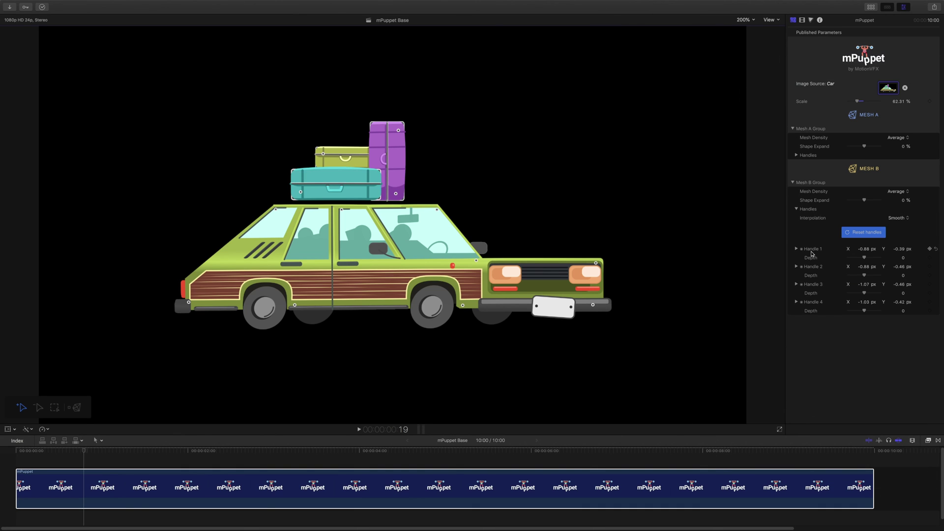
click(796, 210)
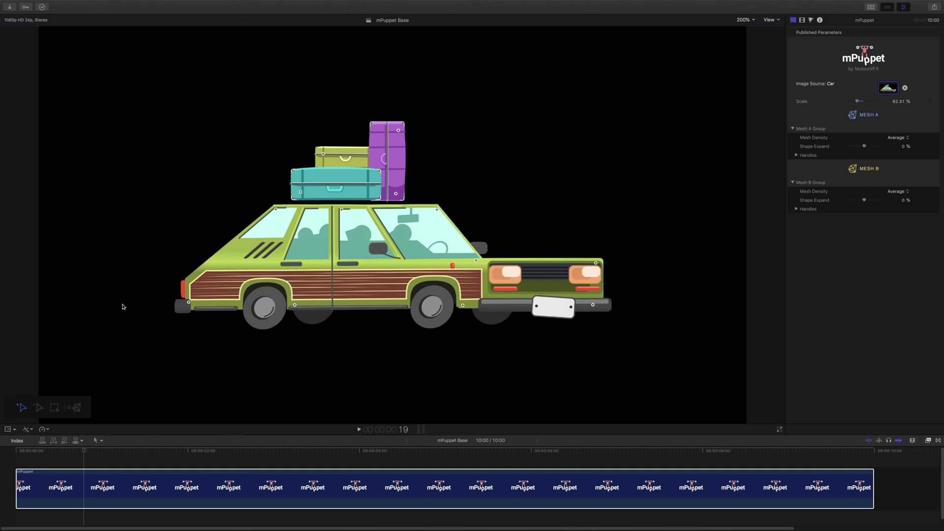
- Show the triangle mesh over the car and set Mesh A density to Dense
click(75, 407)
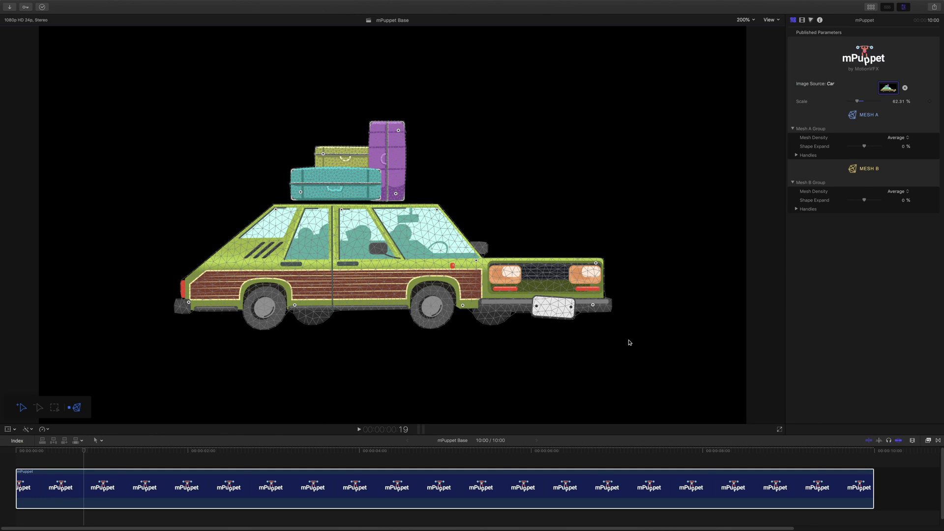
click(897, 139)
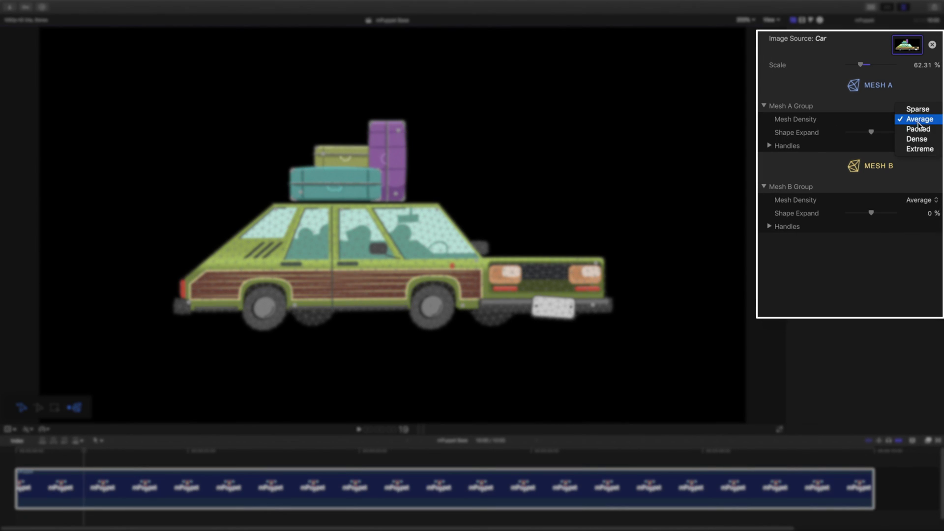
click(918, 139)
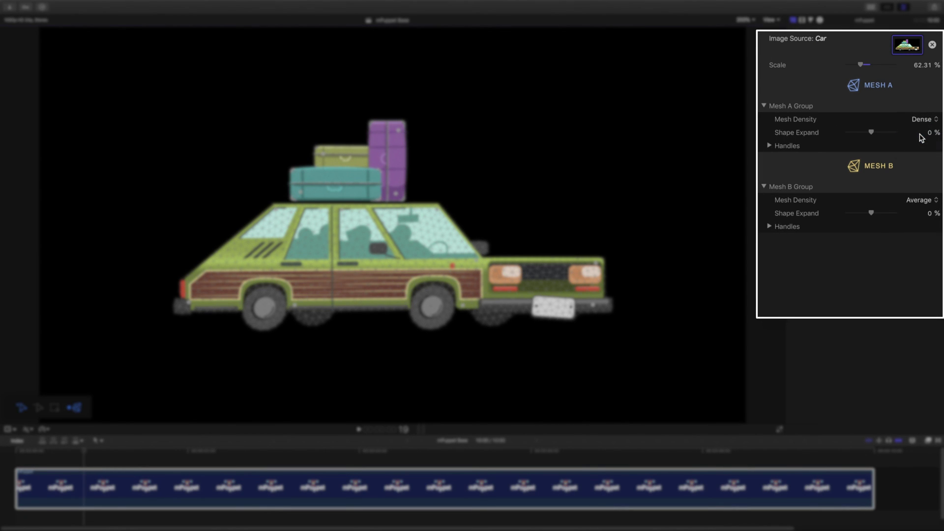
- Set Mesh B to Sparse density with a 10.12% Shape Expand
click(916, 199)
click(916, 193)
drag(864, 201, 867, 202)
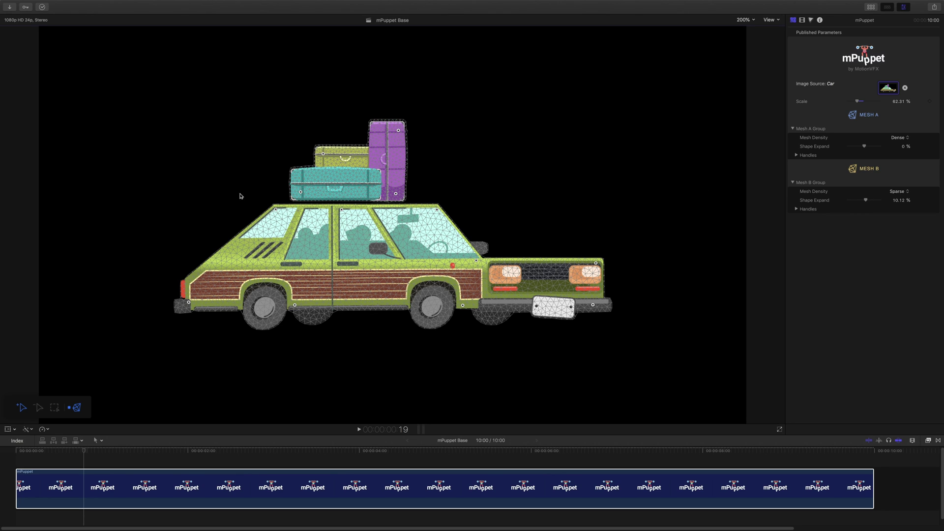
- Marquee-select the luggage points, shift them right and tilt them slightly on the roof
click(53, 409)
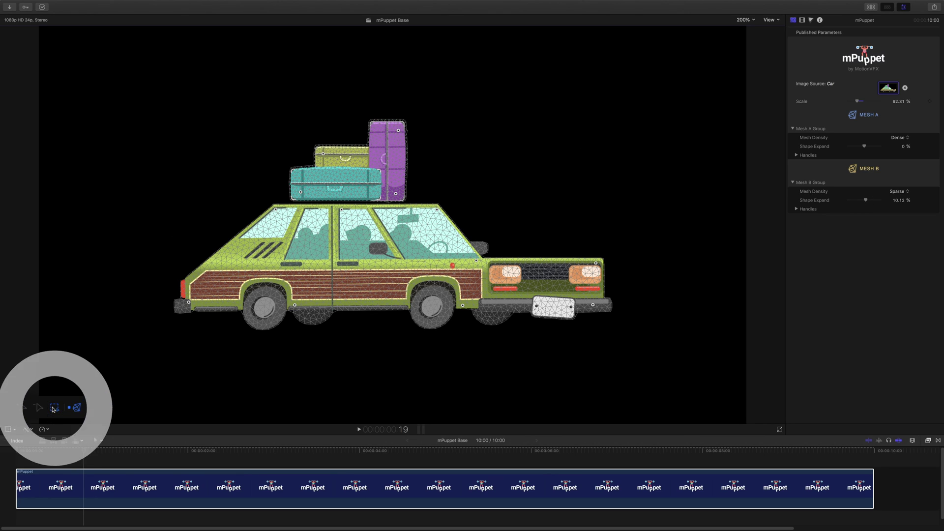
drag(253, 95, 467, 221)
mouse_move(393, 189)
mouse_down()
mouse_move(400, 184)
mouse_move(389, 192)
mouse_up()
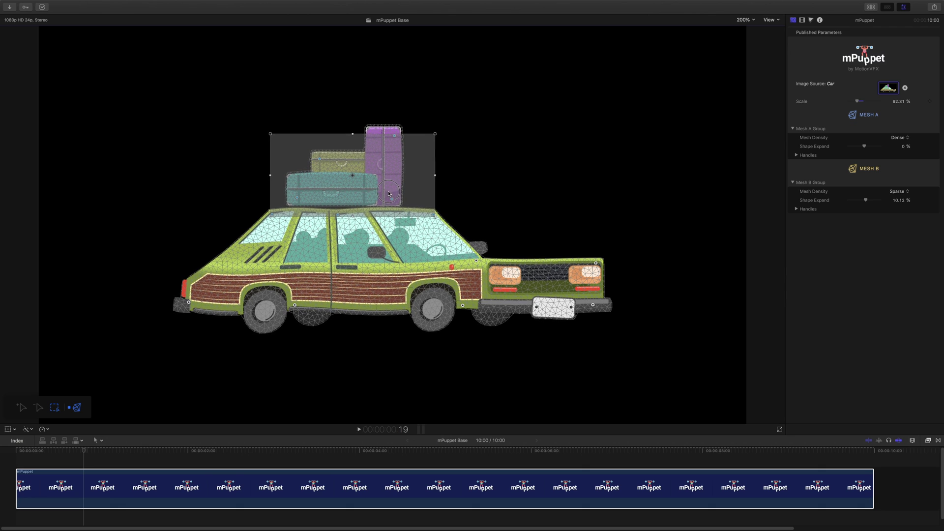
drag(440, 129, 270, 204)
click(441, 129)
drag(347, 174, 373, 174)
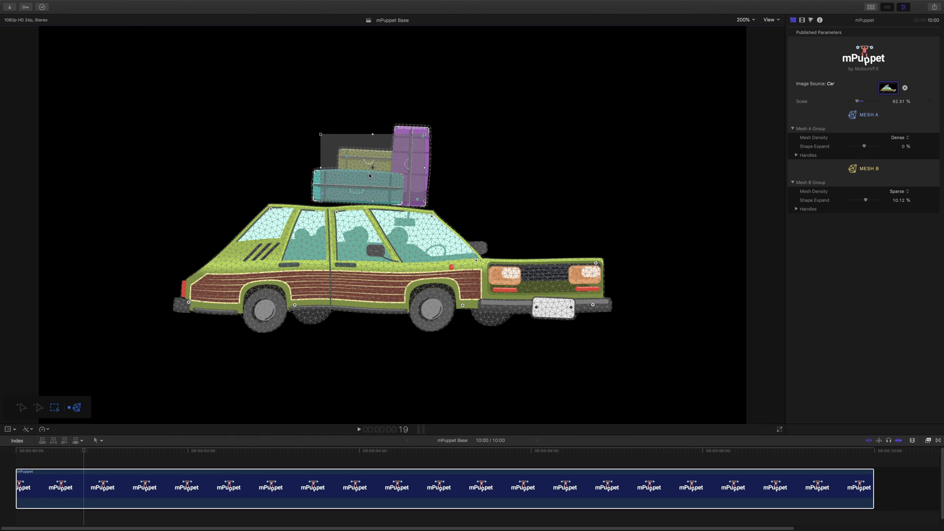
click(500, 172)
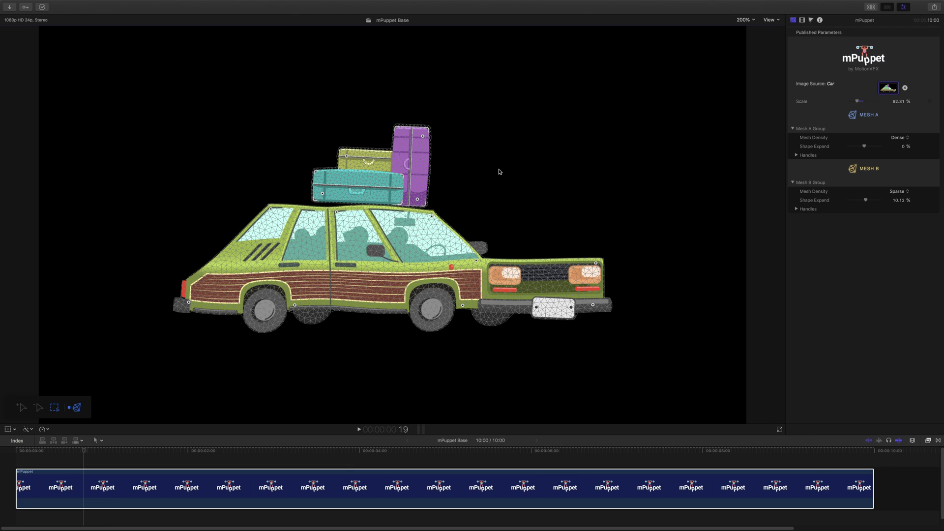
- Turn off the mesh wireframe to view the deformed car and tilted luggage
click(77, 411)
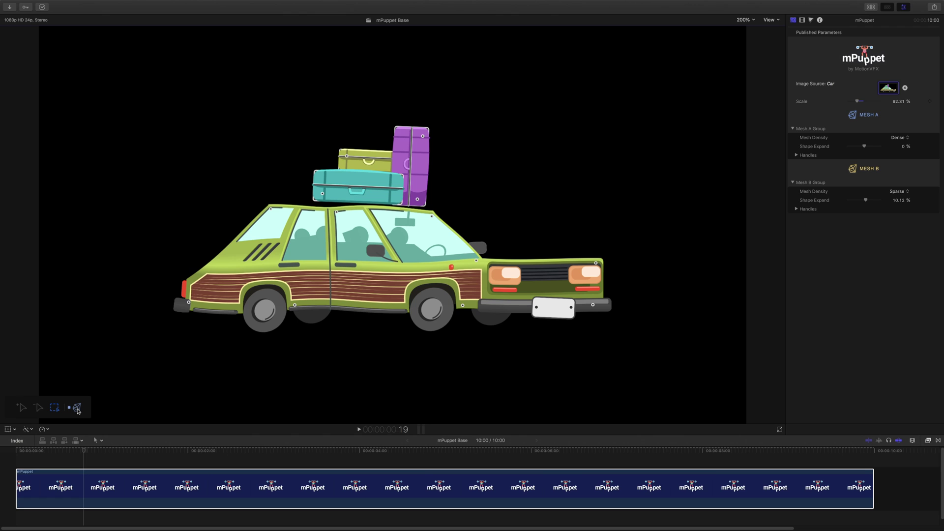